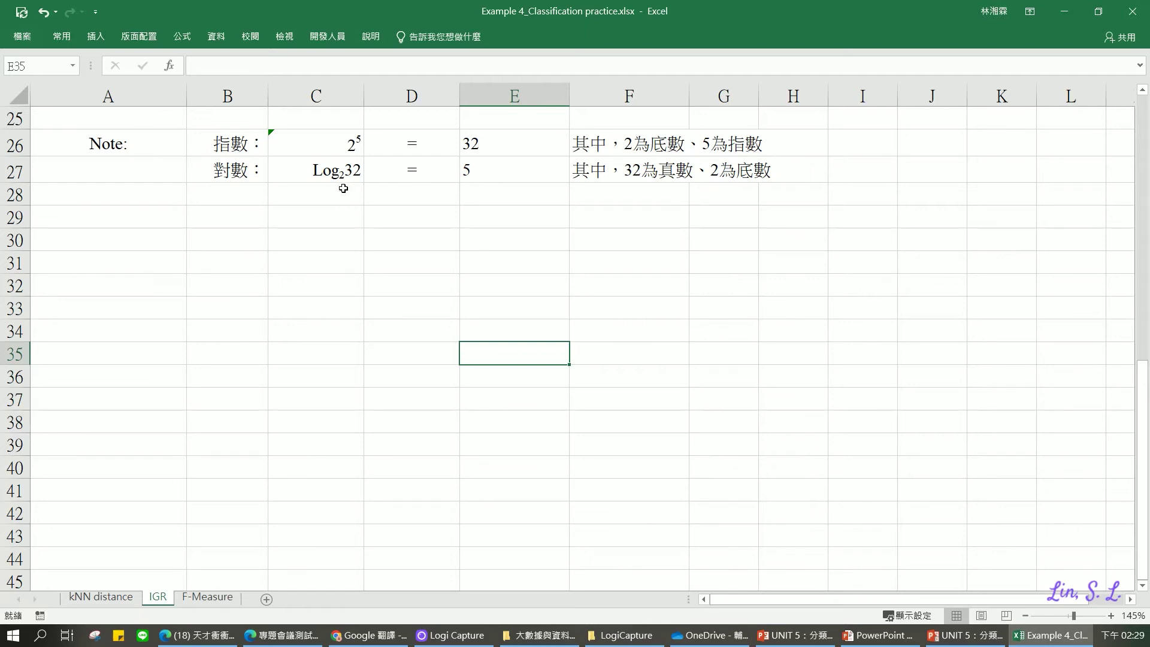
# Copy the Log₂32 label in C27 to the cell below it, C28
pyautogui.click(482, 173)
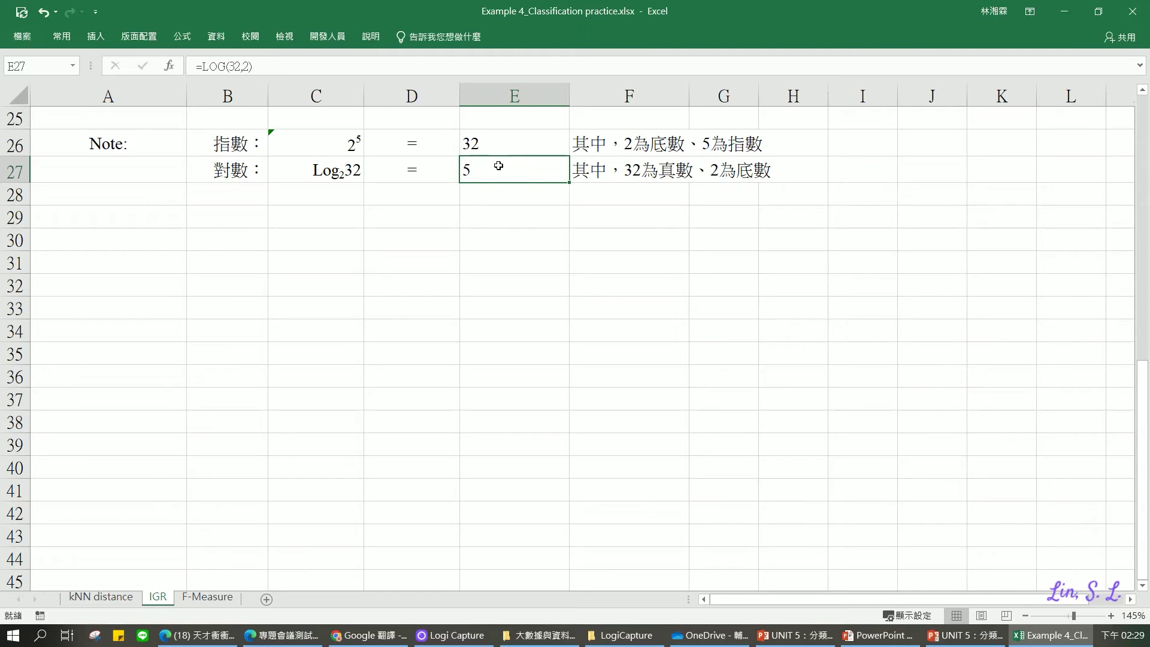
pyautogui.click(359, 198)
pyautogui.click(340, 179)
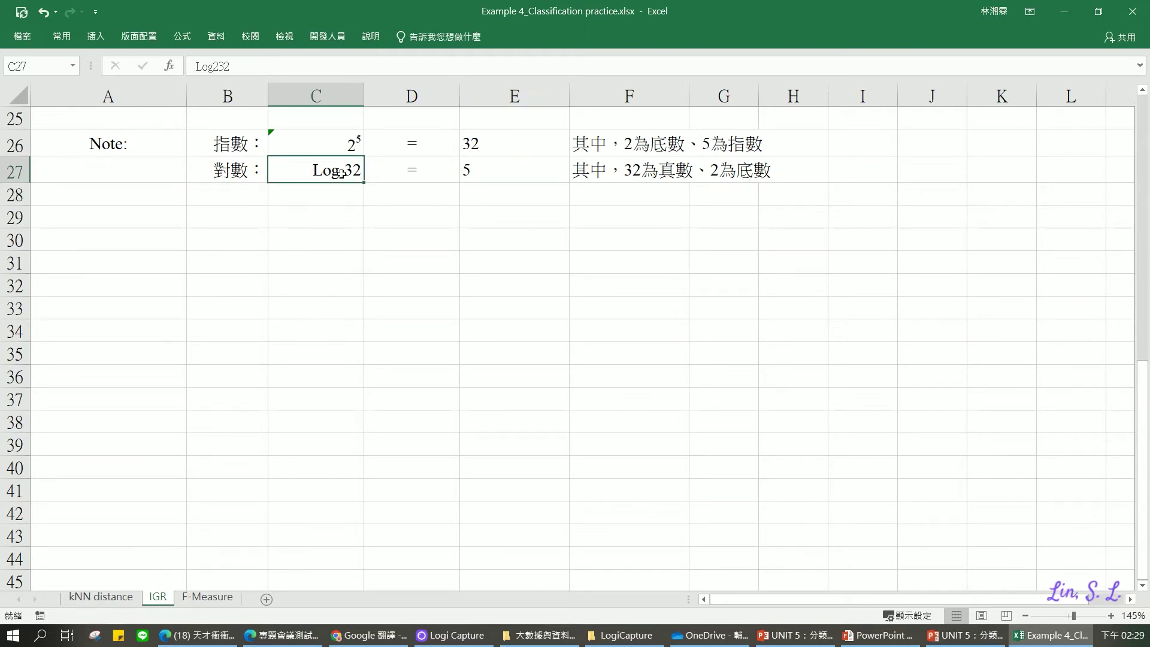
pyautogui.hotkey('ctrl', 'c')
pyautogui.click(341, 197)
pyautogui.hotkey('ctrl', 'v')
# Change the copied label in C28 to Log₃81, with the base 3 as a subscript
pyautogui.doubleClick(344, 199)
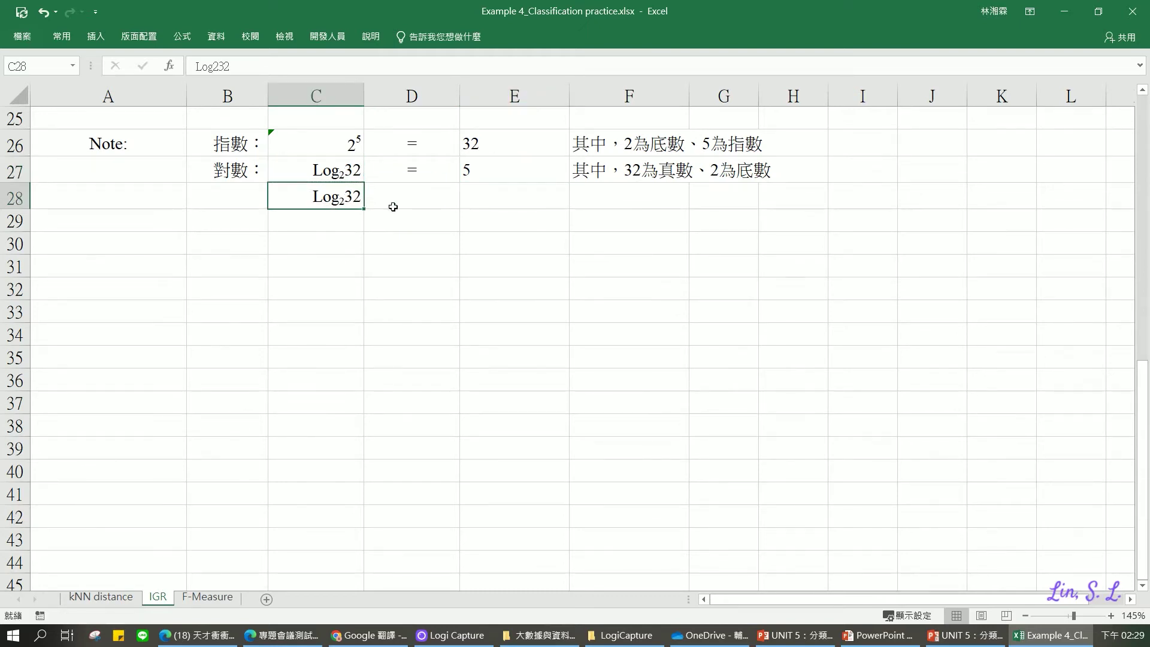
pyautogui.write('3')
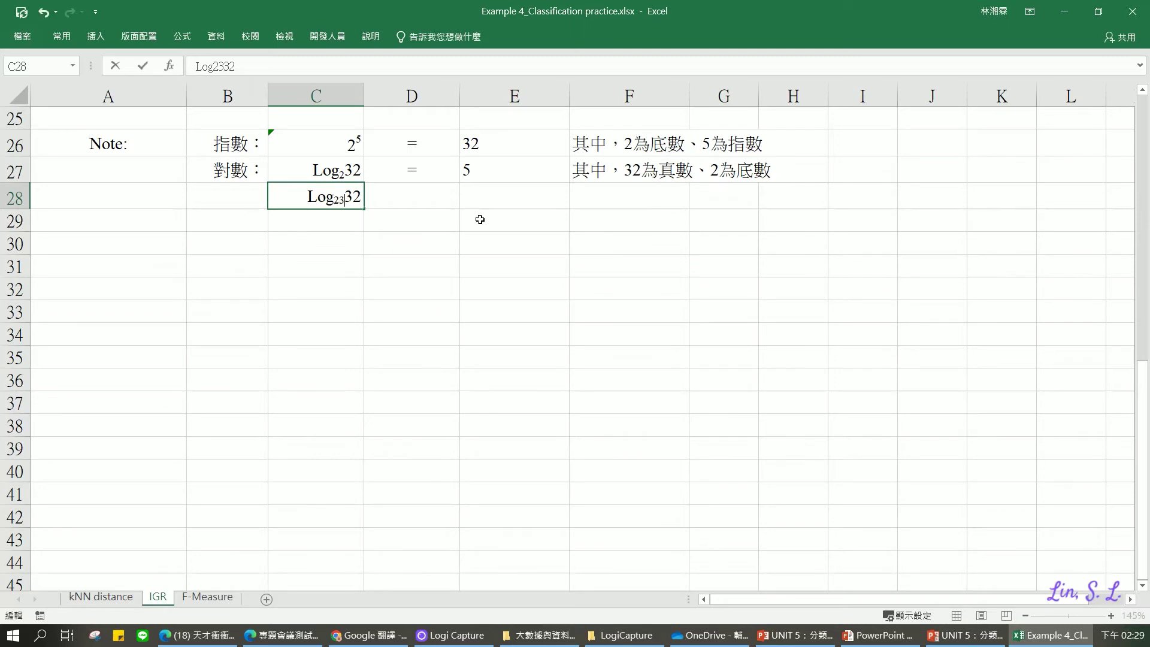
pyautogui.press('Left')
pyautogui.press('BackSpace')
pyautogui.press('Right')
pyautogui.write('81')
pyautogui.press('Left')
pyautogui.press('Left')
pyautogui.press('BackSpace')
pyautogui.press('BackSpace')
pyautogui.press('Return')
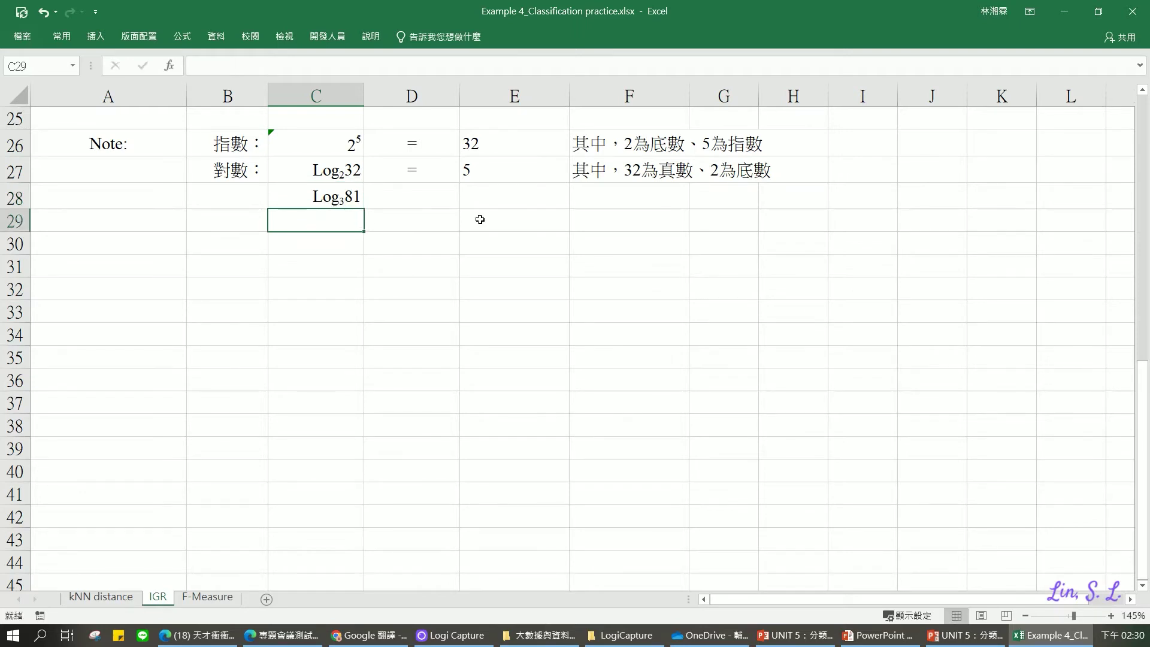
pyautogui.press('Up')
pyautogui.press('Right')
pyautogui.write('=')
pyautogui.press('Down')
pyautogui.press('Up')
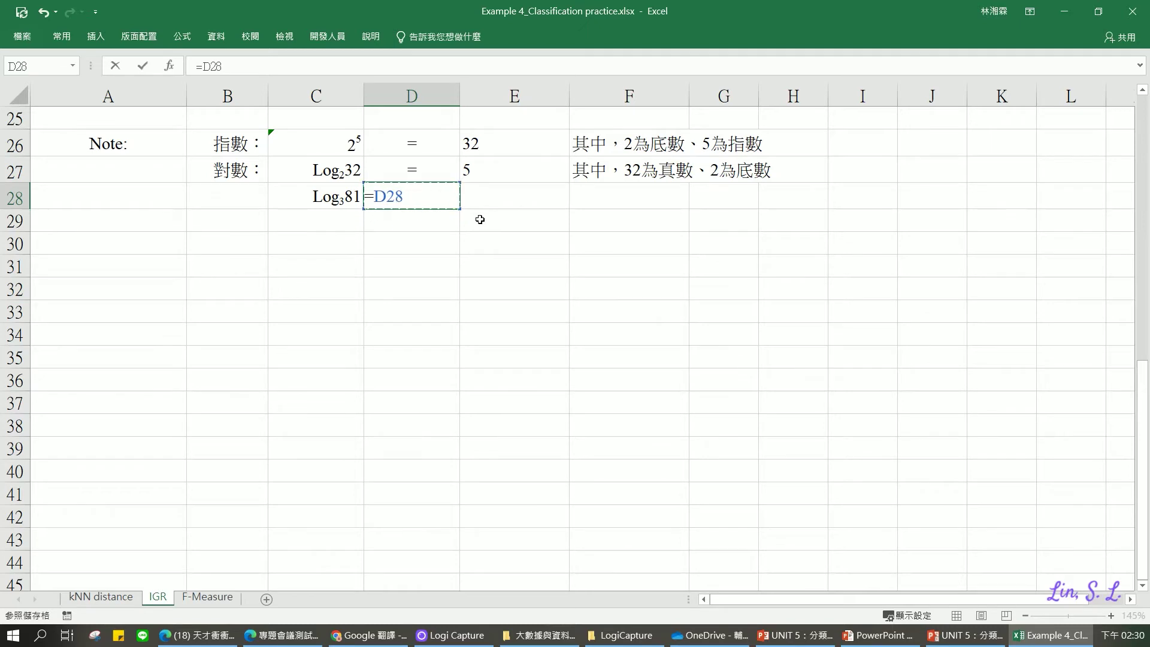
pyautogui.press('Up')
pyautogui.write('+')
pyautogui.press('Down')
pyautogui.press('Escape')
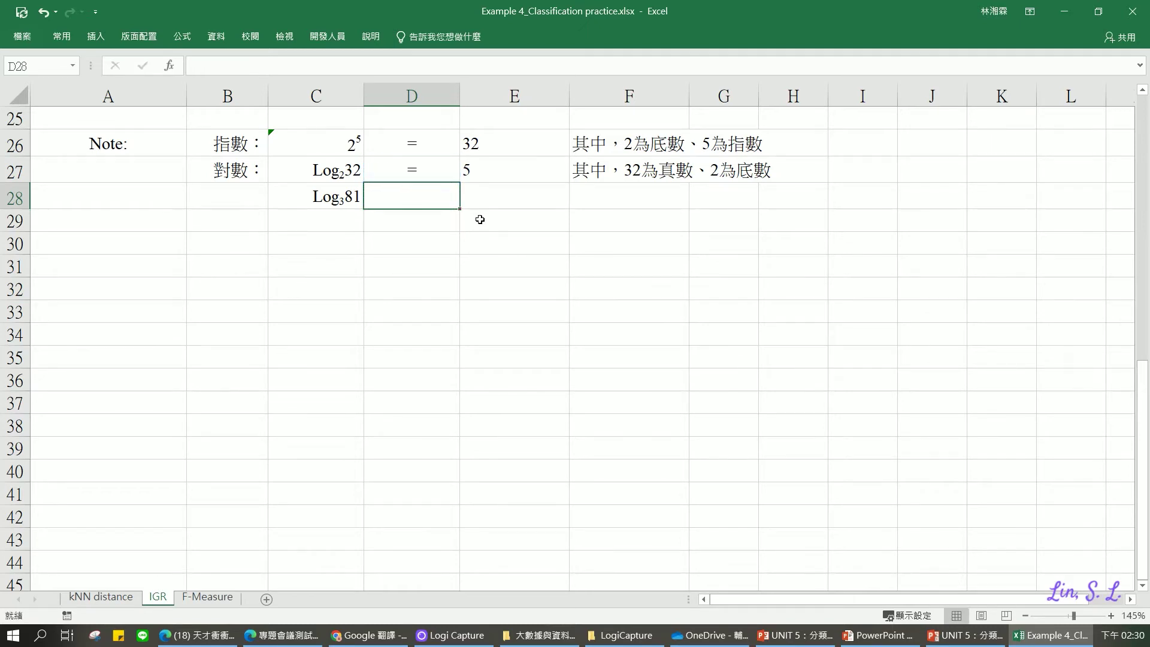
# Copy the equals sign from D27 into D28
pyautogui.press('Up')
pyautogui.hotkey('ctrl', 'c')
pyautogui.press('Down')
pyautogui.hotkey('ctrl', 'v')
pyautogui.press('Down')
pyautogui.press('Up')
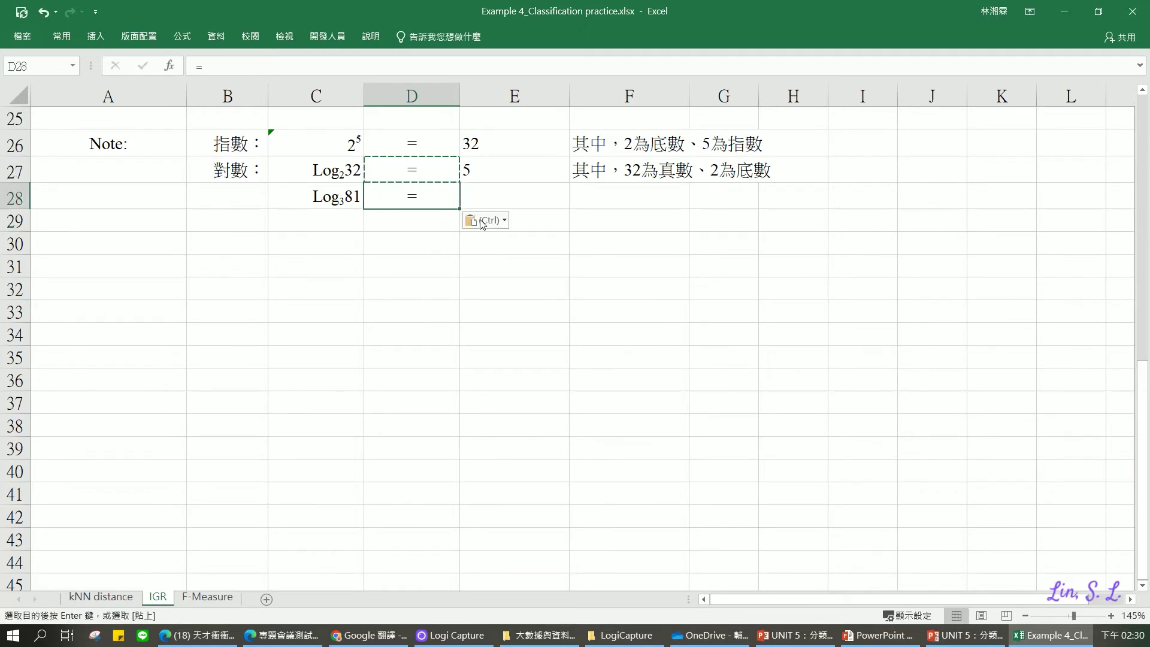
pyautogui.press('Escape')
# Enter the formula =log(81,3) in E28 to calculate the logarithm of 81 to base 3
pyautogui.press('Right')
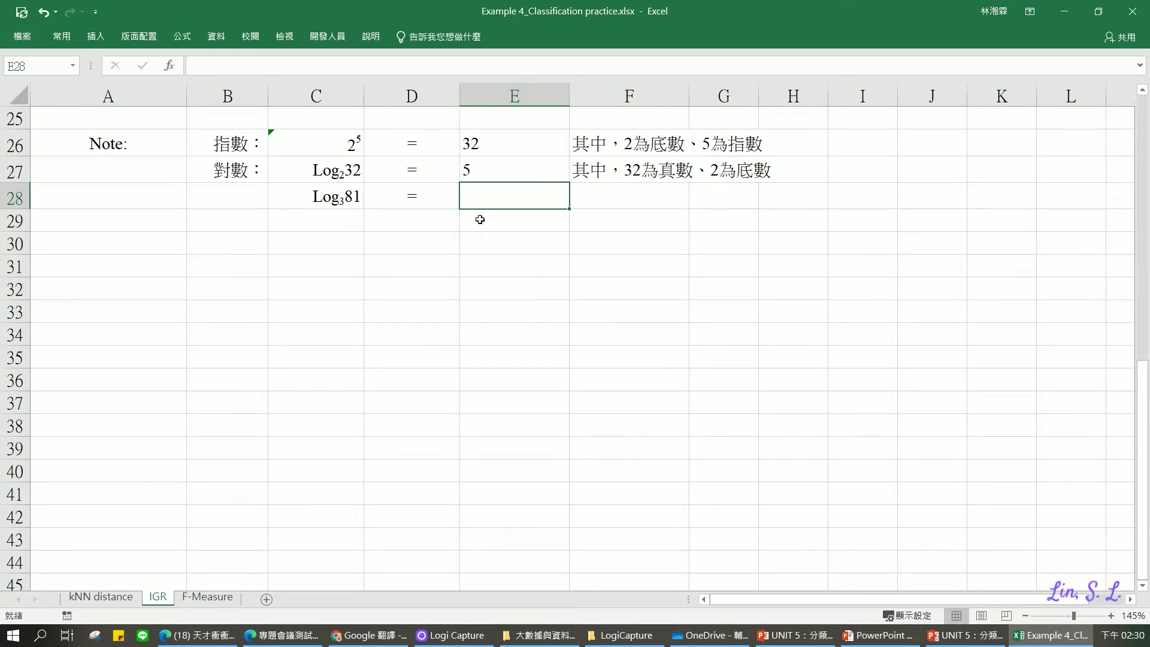
pyautogui.write('=log')
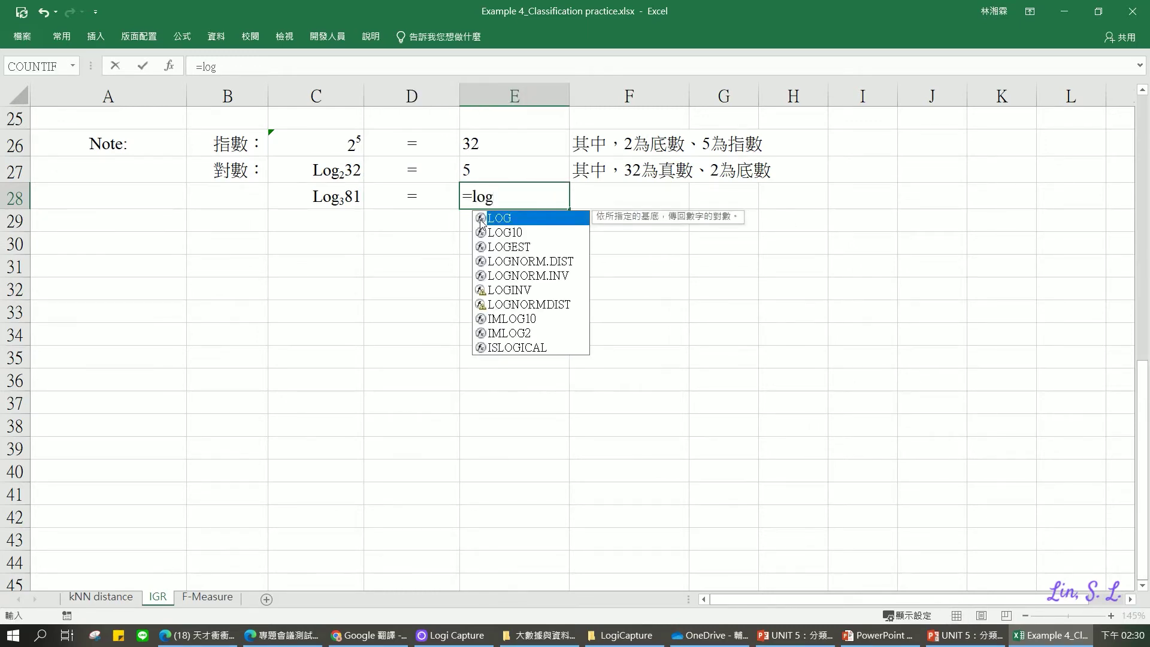
pyautogui.write('(')
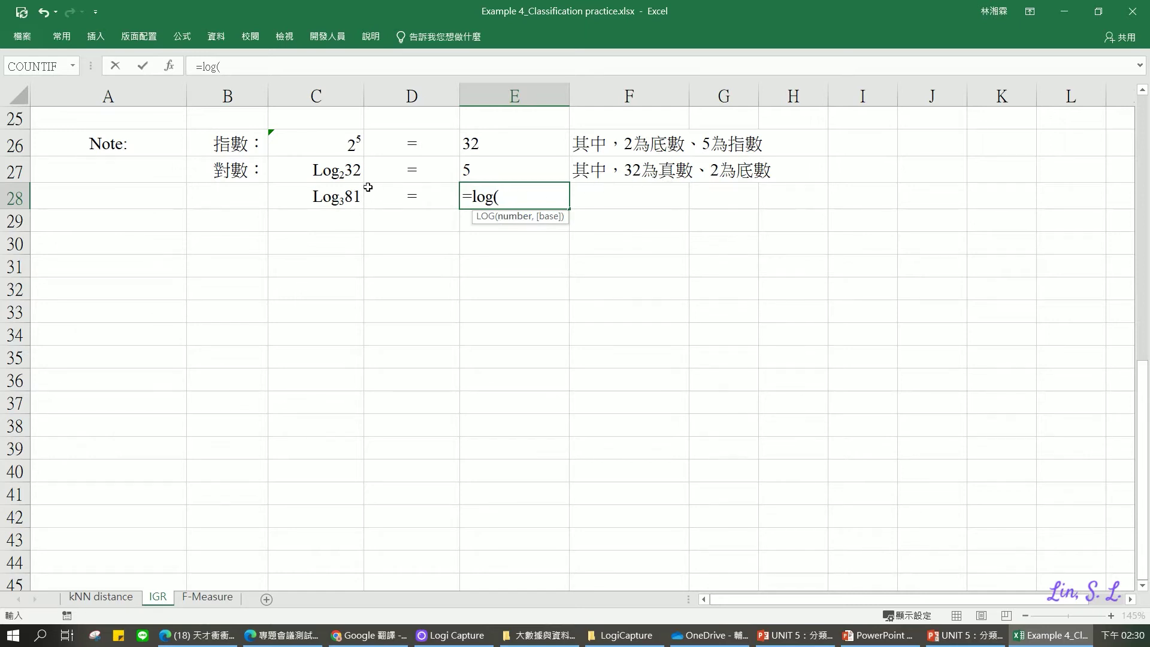
pyautogui.write('81')
pyautogui.write(',3)')
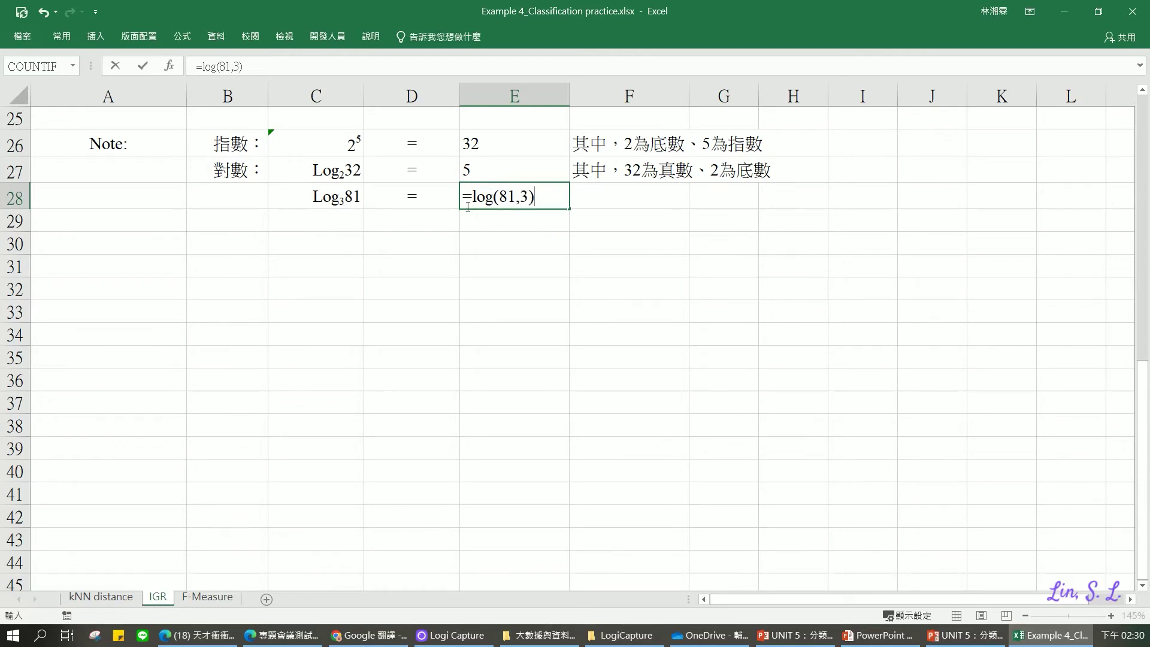
pyautogui.press('Return')
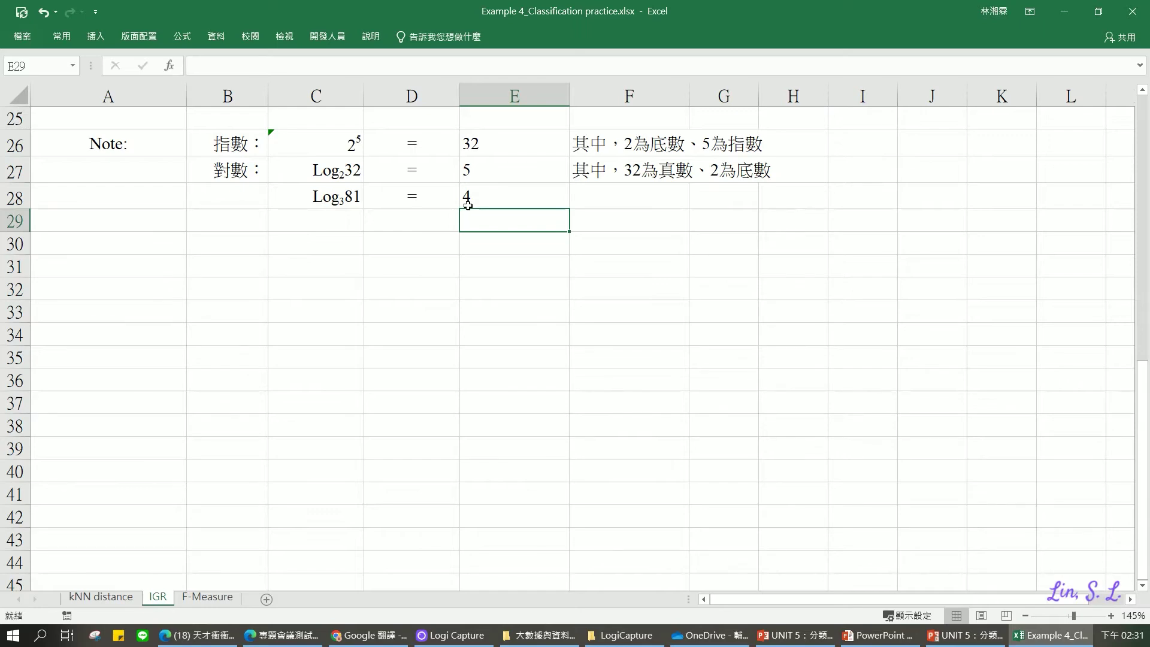
# Return to the example data at the start of the IGR sheet and set the sheet zoom to 115%
pyautogui.scroll(5, 338, 267)
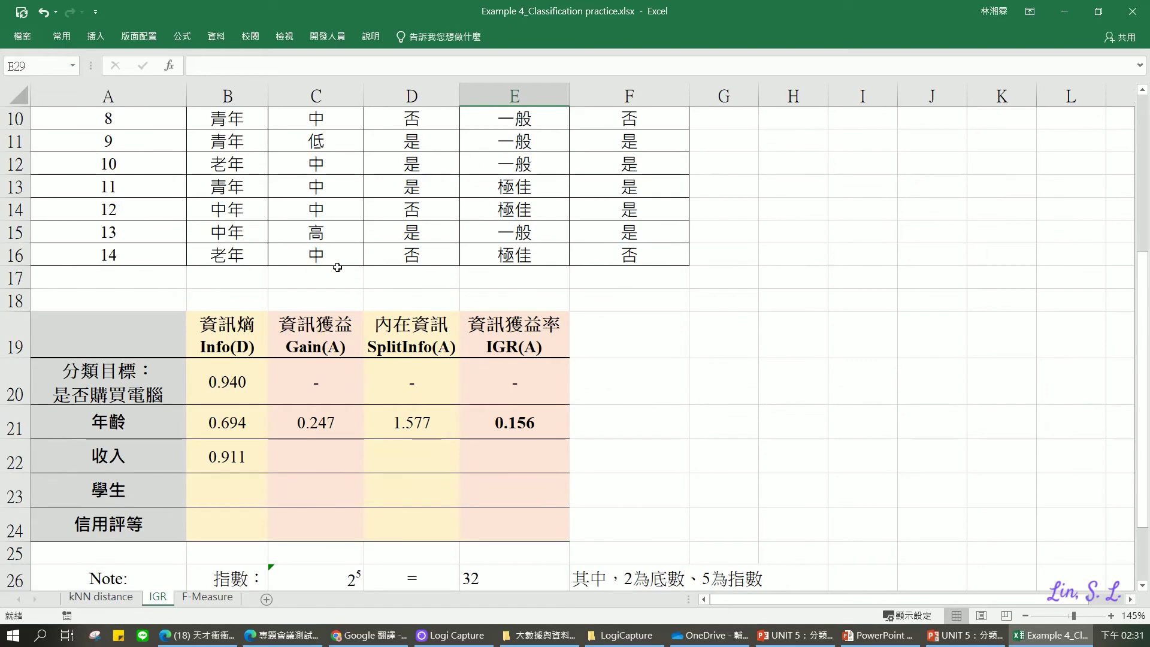
pyautogui.hotkey('alt', 'q')
pyautogui.scroll(1, 337, 267)
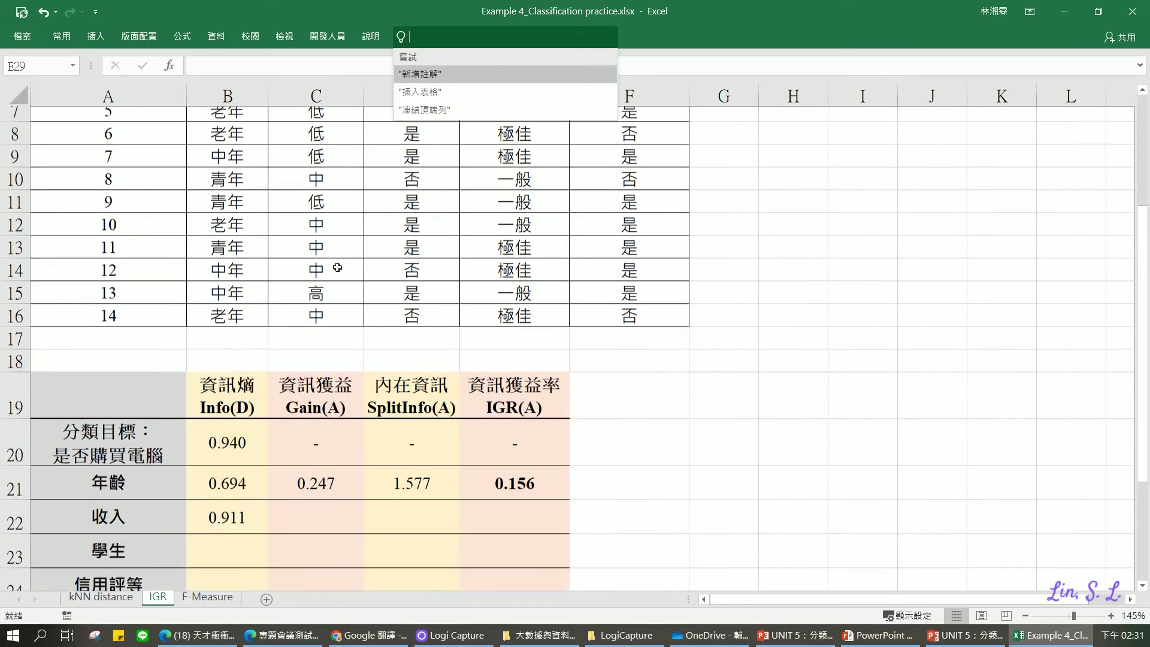
pyautogui.scroll(2, 338, 267)
pyautogui.click(333, 262)
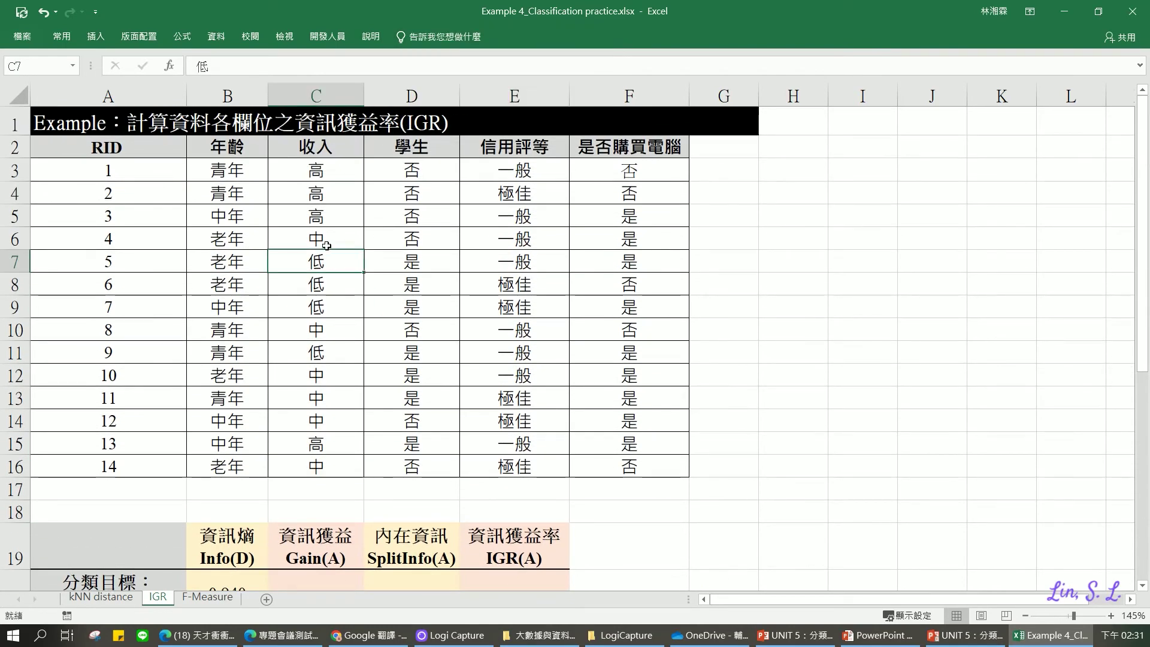
pyautogui.scroll(-1, 326, 246)
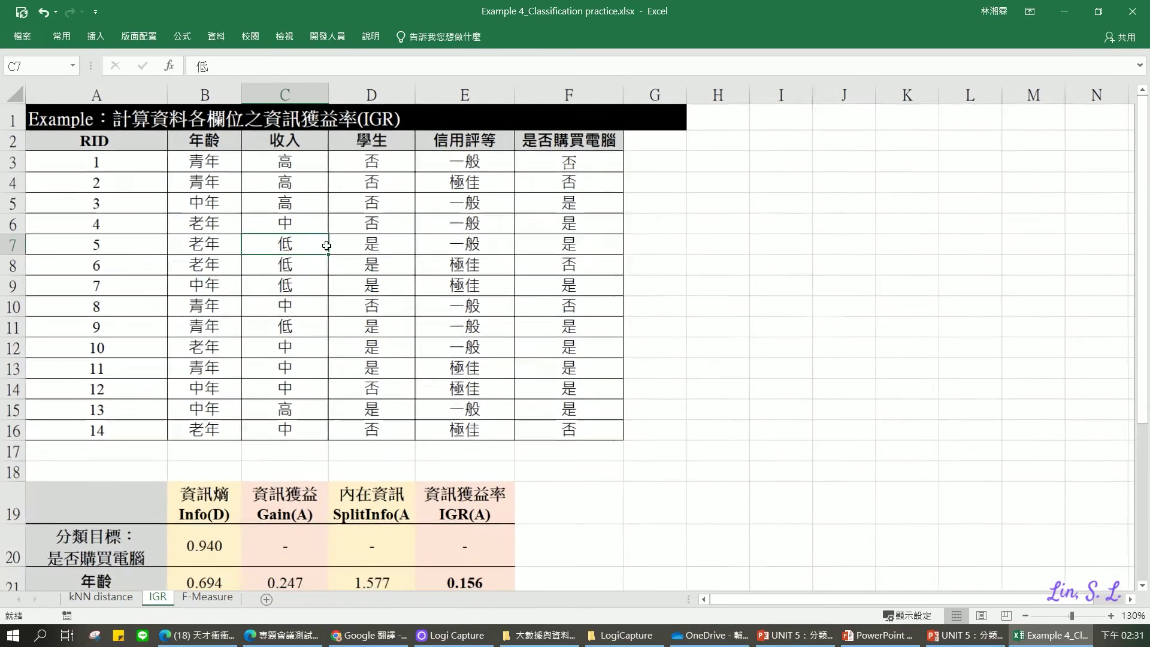
pyautogui.scroll(-2, 327, 246)
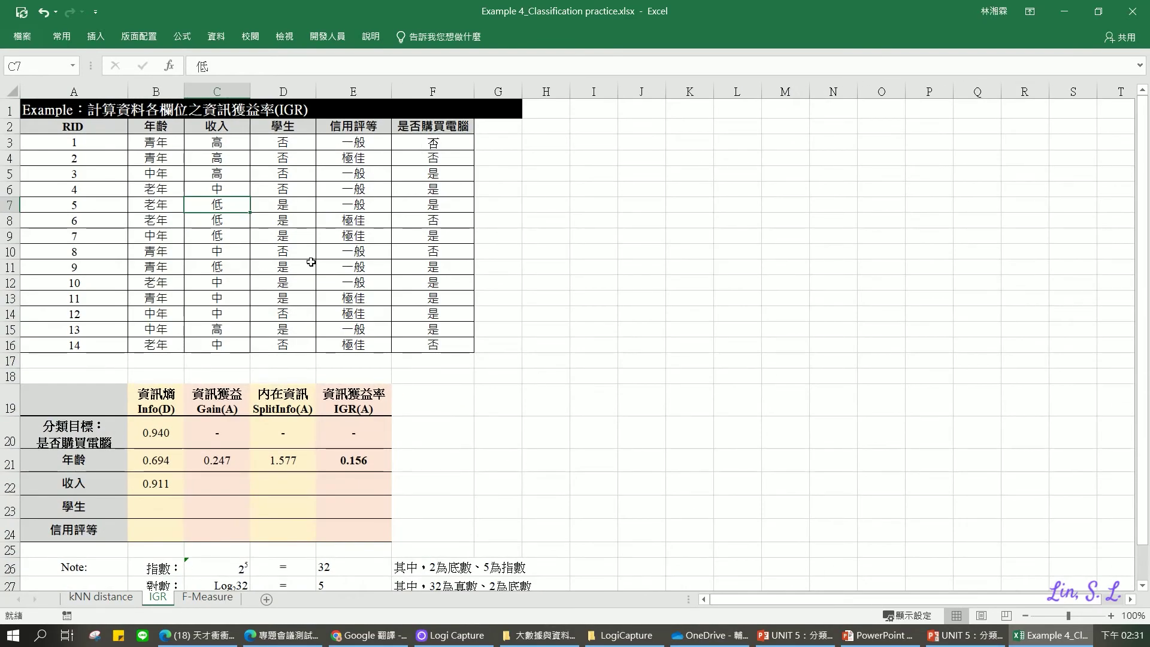
pyautogui.scroll(1, 311, 261)
pyautogui.scroll(1, 308, 263)
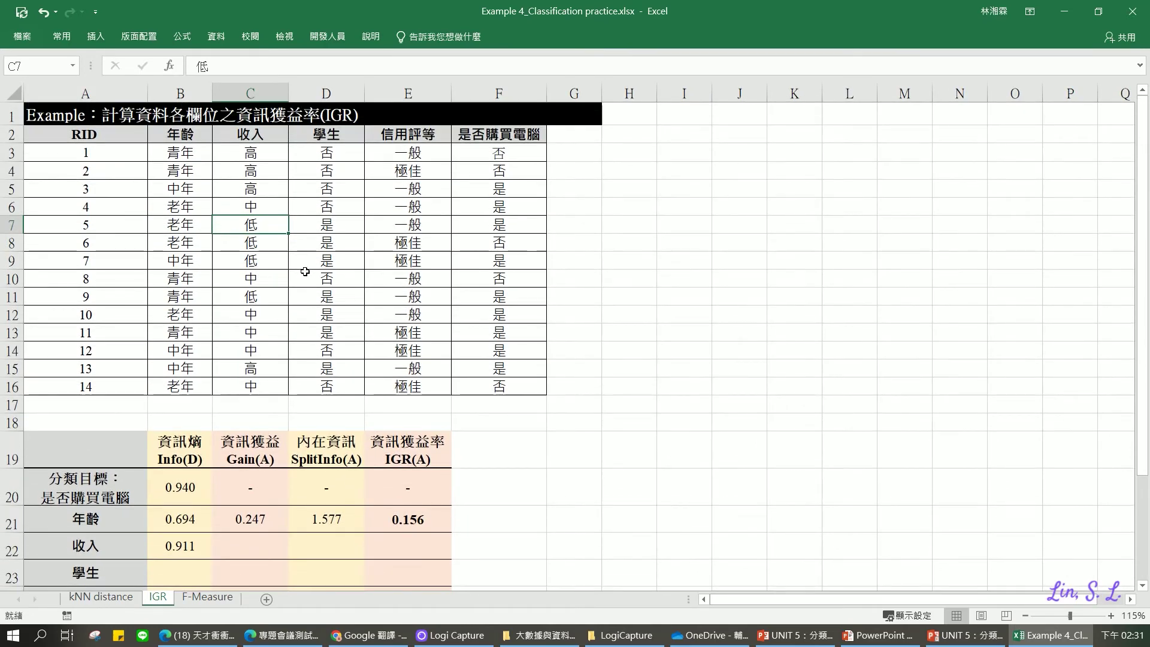
# Examine the Info(D) entropy formula in B20 for the classification target 是否購買電腦
pyautogui.click(178, 490)
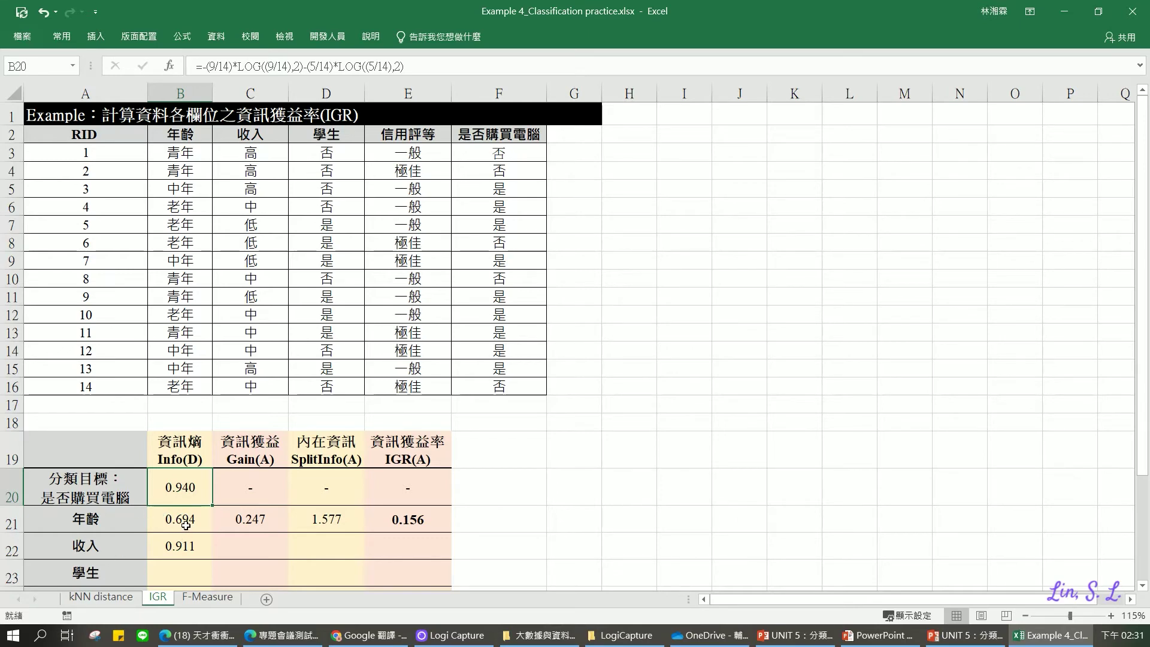
pyautogui.scroll(-1, 186, 525)
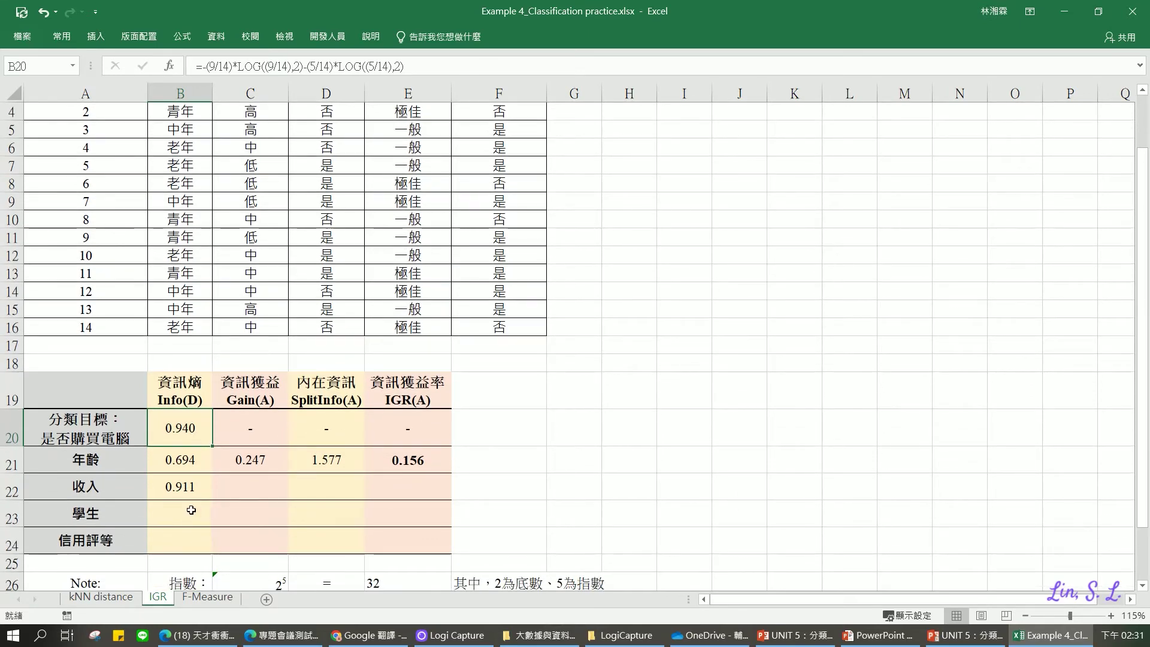
pyautogui.scroll(1, 200, 432)
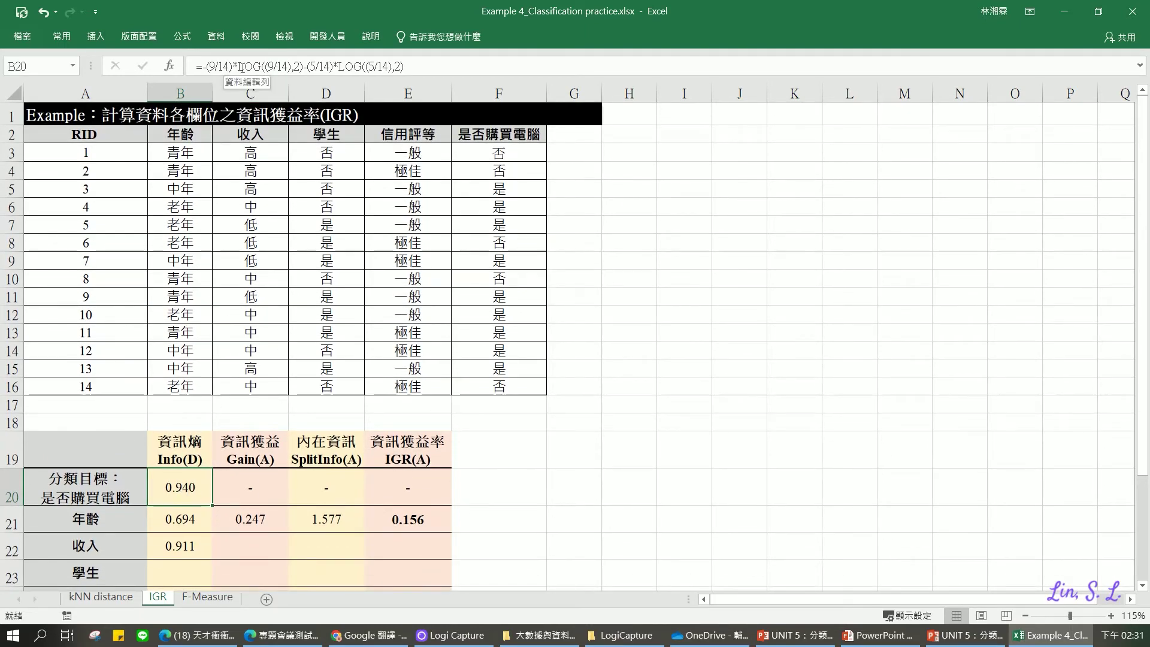
pyautogui.click(418, 66)
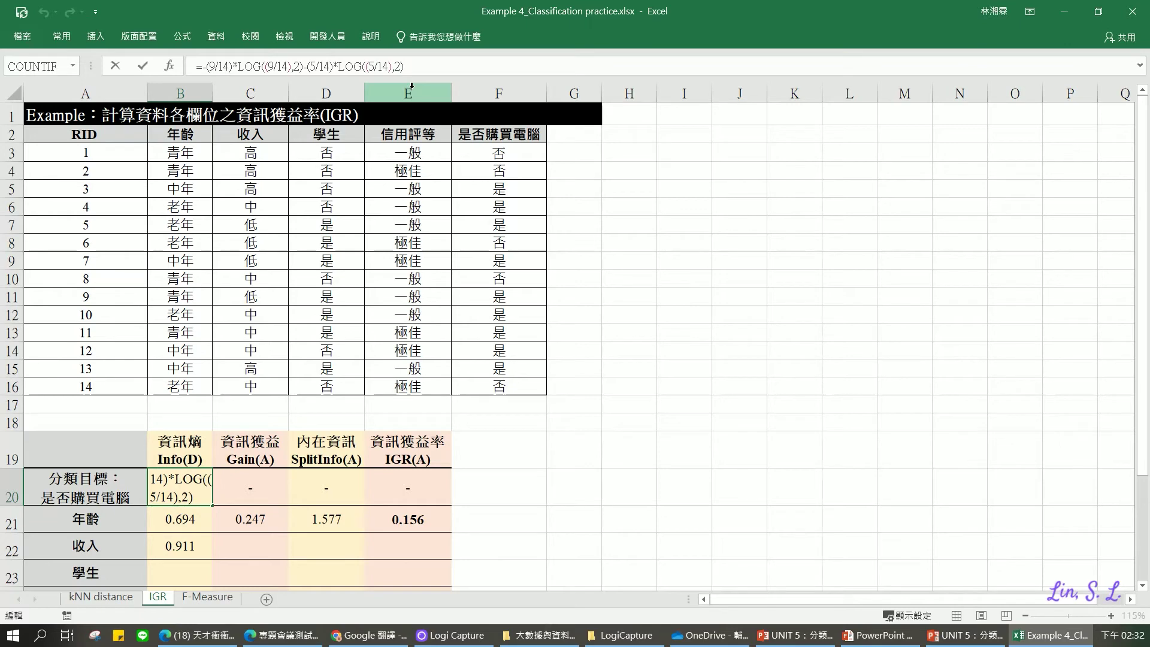
pyautogui.press('Return')
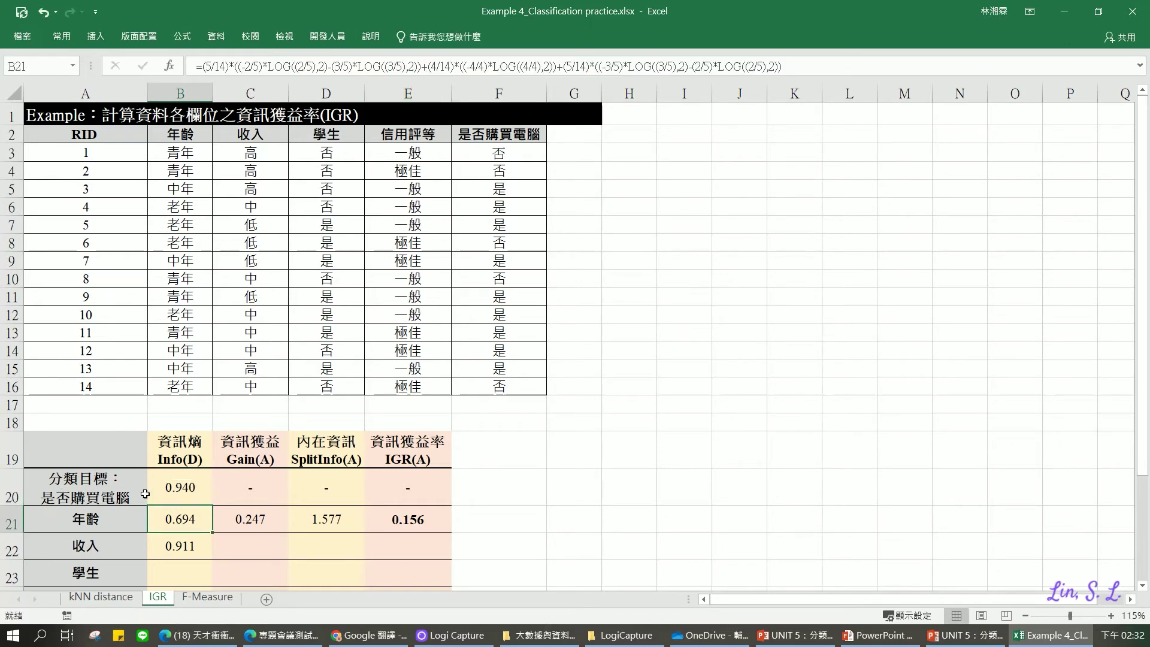
pyautogui.click(187, 498)
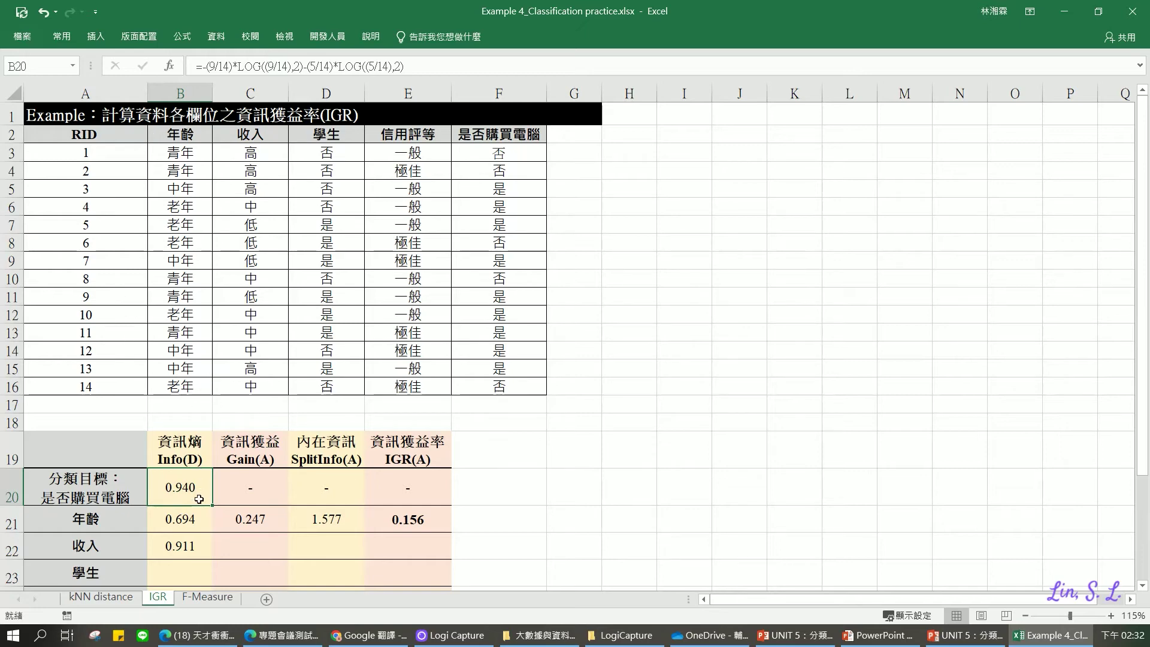
# Inspect the 年齡 entropy formula in B21 and leave it without editing
pyautogui.click(188, 522)
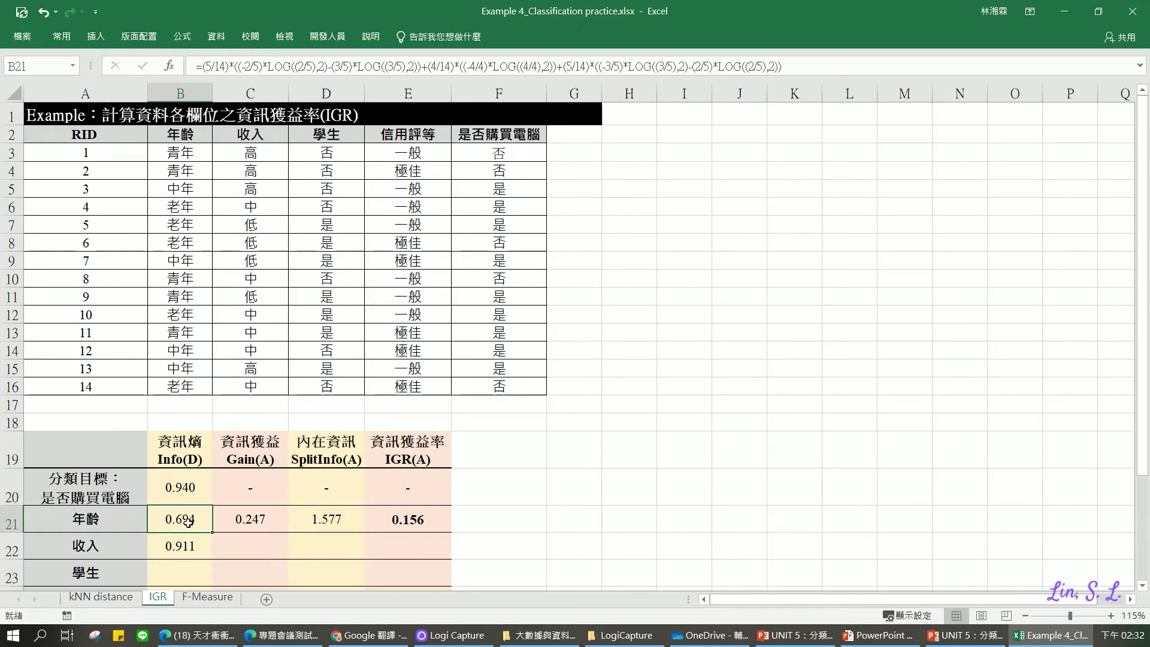
pyautogui.click(259, 71)
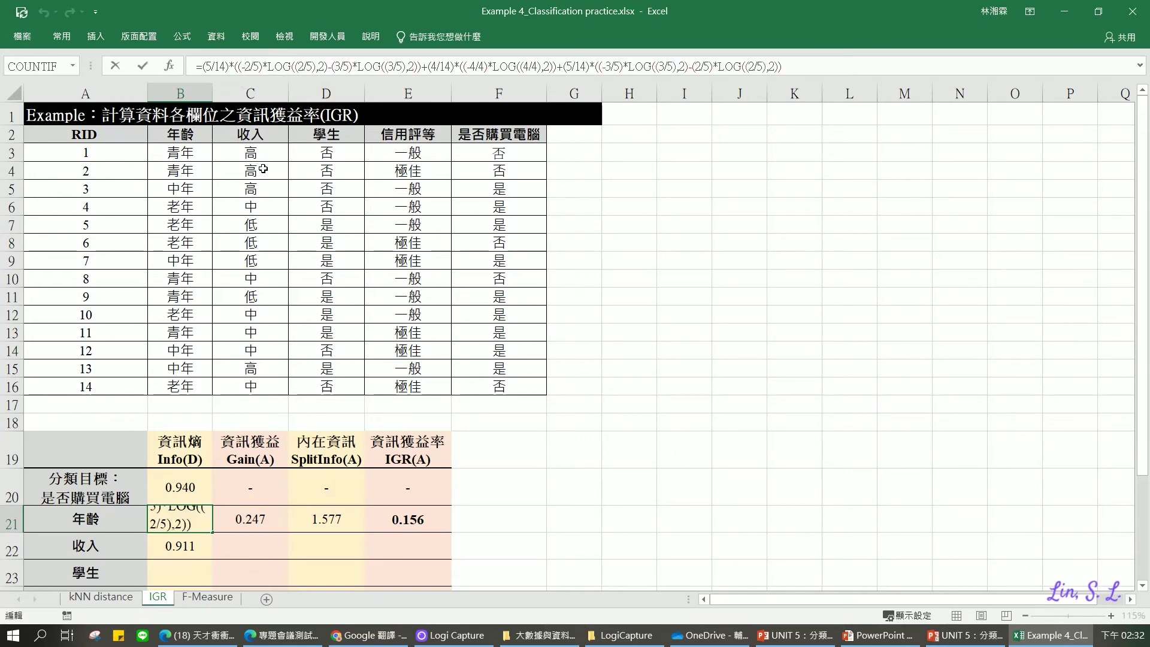
pyautogui.hotkey('alt', 'q')
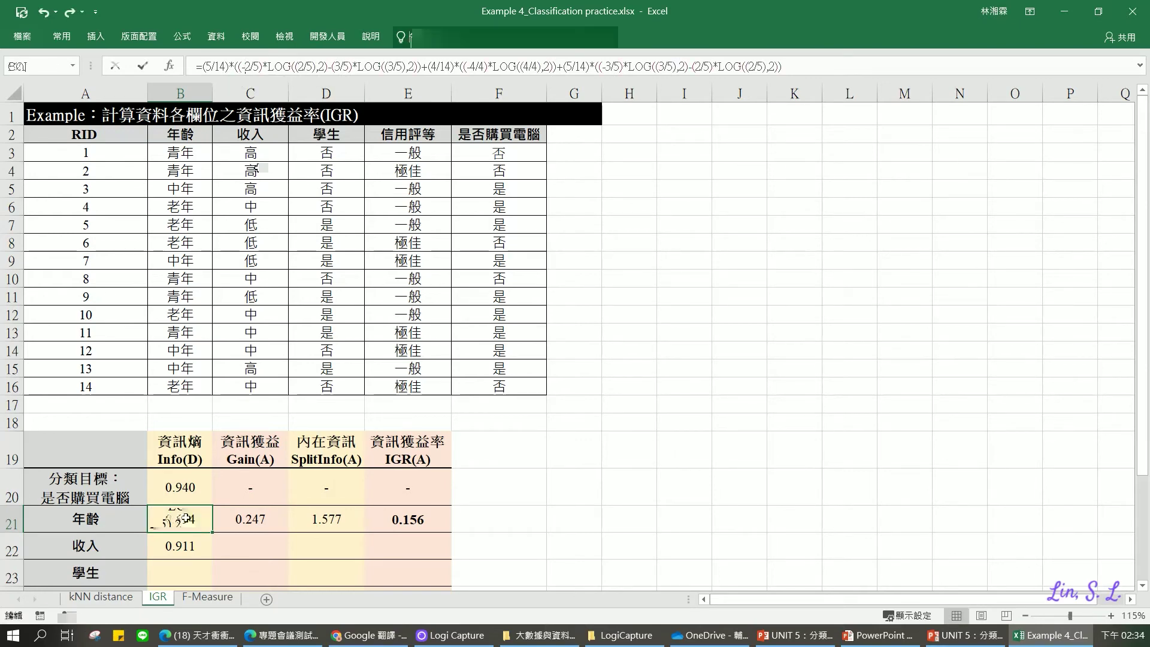
pyautogui.press('Escape')
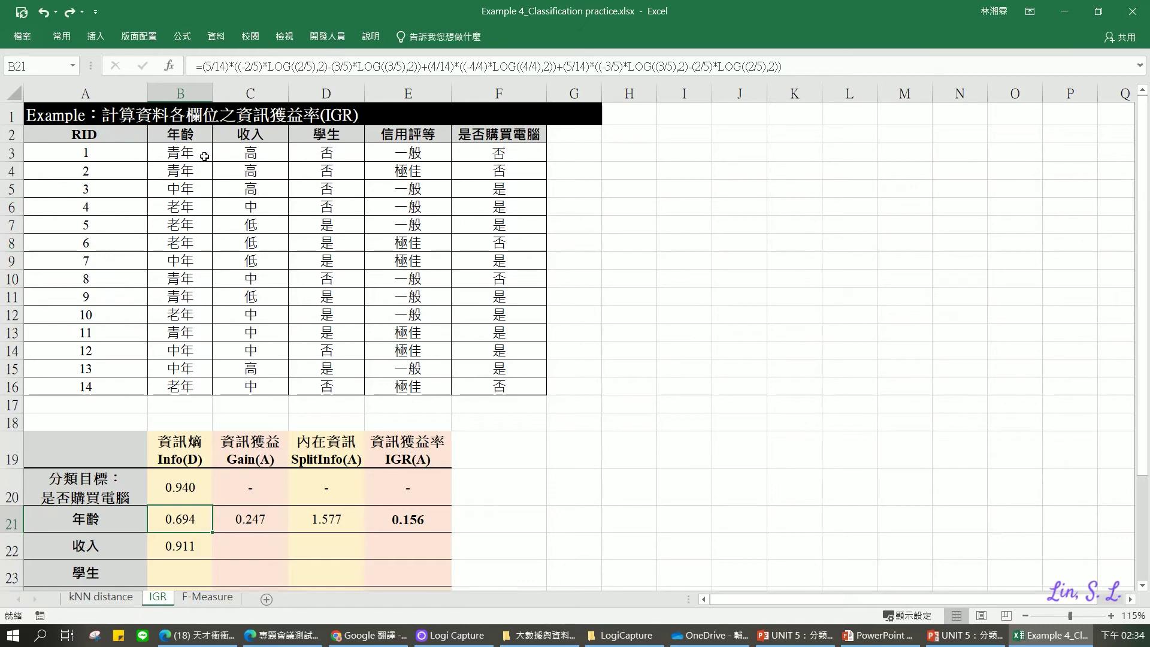
# Go through the 老年 records in the 年齡 column of the data table
pyautogui.click(192, 223)
pyautogui.click(183, 240)
pyautogui.click(189, 313)
pyautogui.click(189, 384)
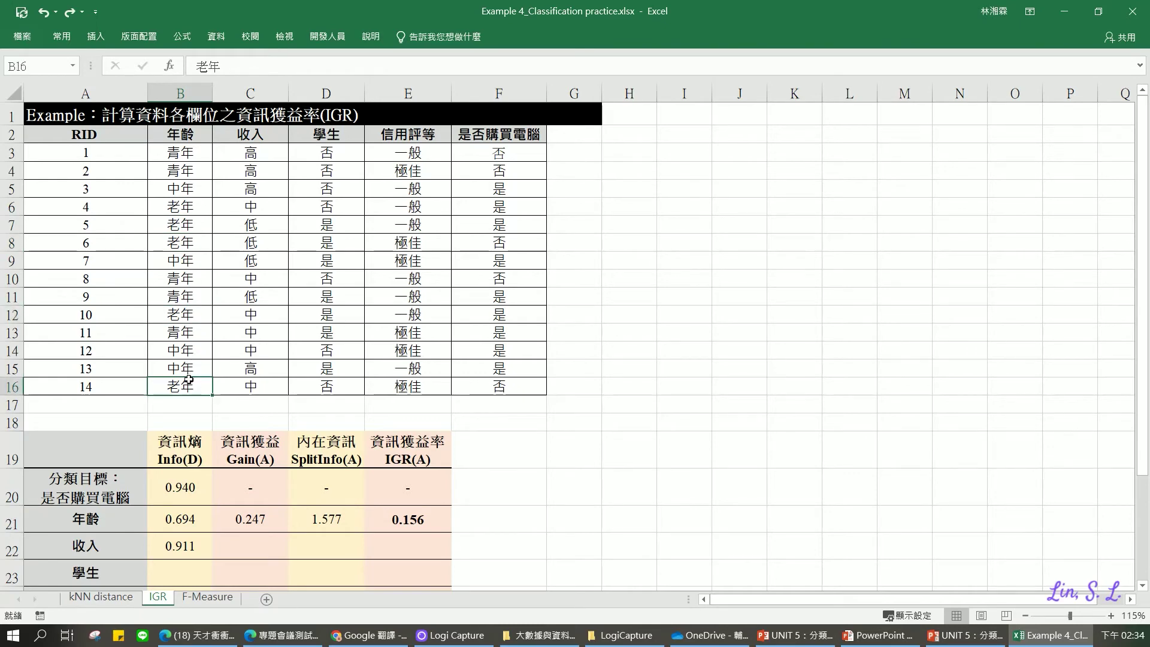
# Examine the first term of the B21 formula, (5/14)*((-2/5)*LOG((2/5),2)-(3/5)*LOG((3/5),2)), and its (3/5) part
pyautogui.click(188, 520)
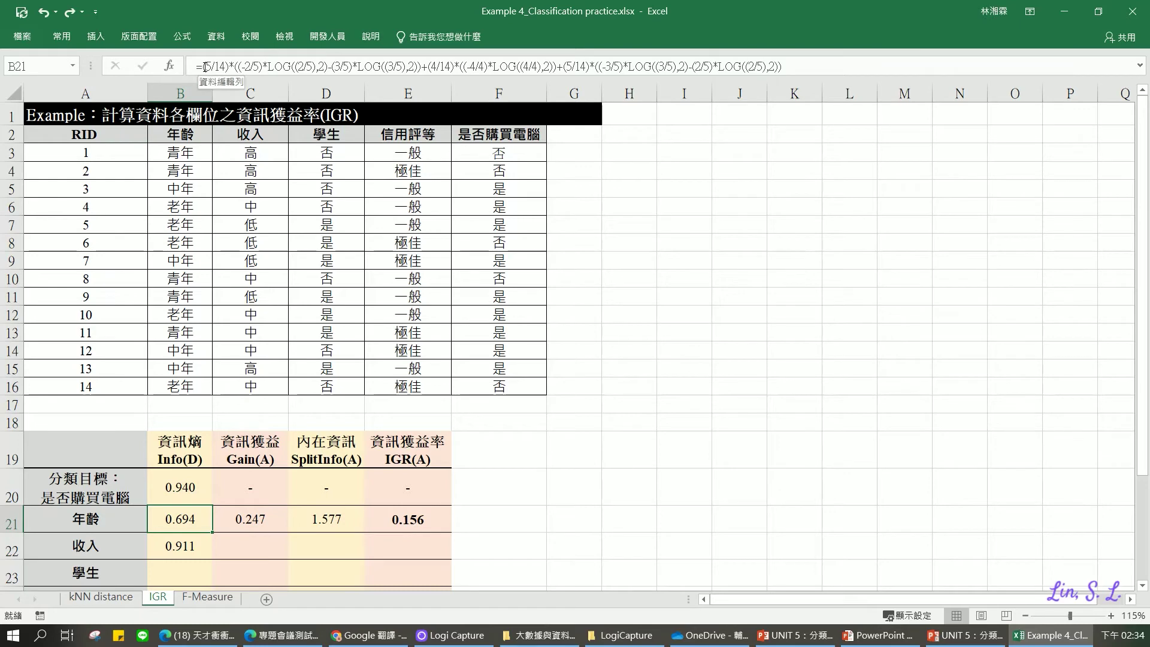
pyautogui.moveTo(204, 66); pyautogui.dragTo(421, 66)
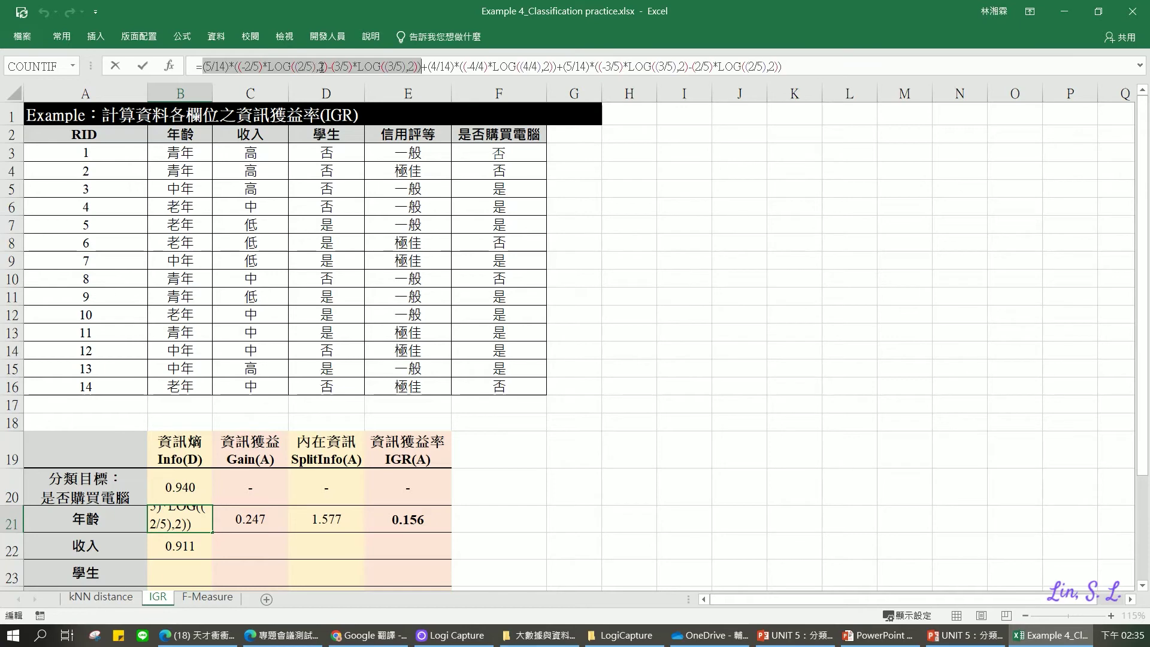
pyautogui.moveTo(333, 66); pyautogui.dragTo(416, 66)
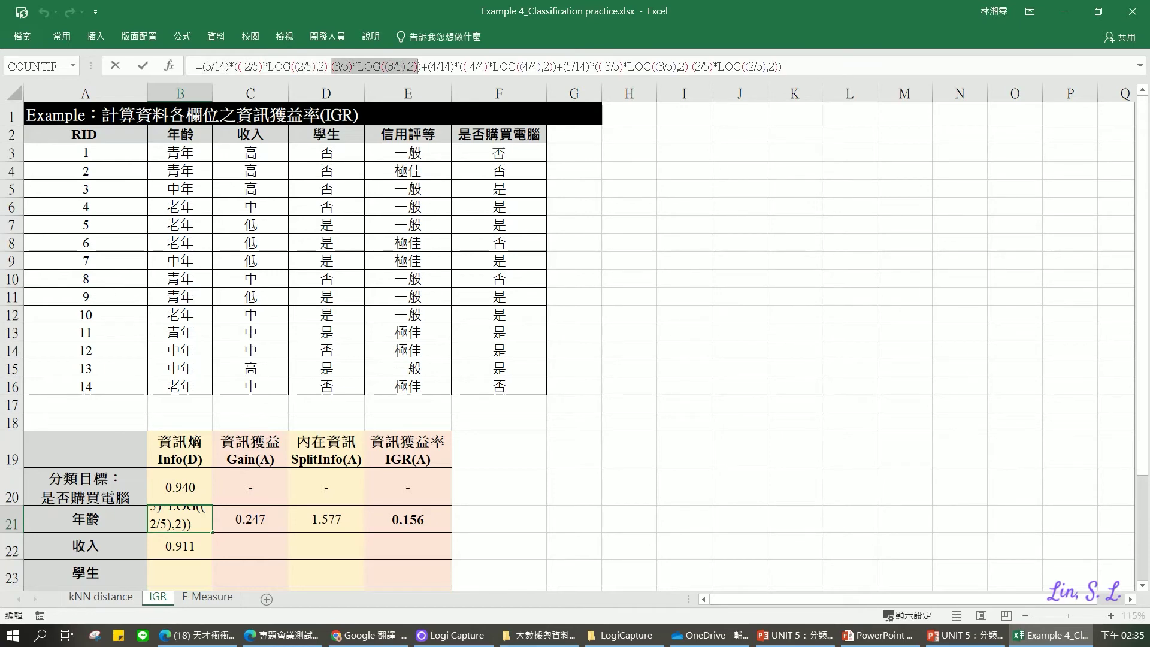
pyautogui.click(424, 68)
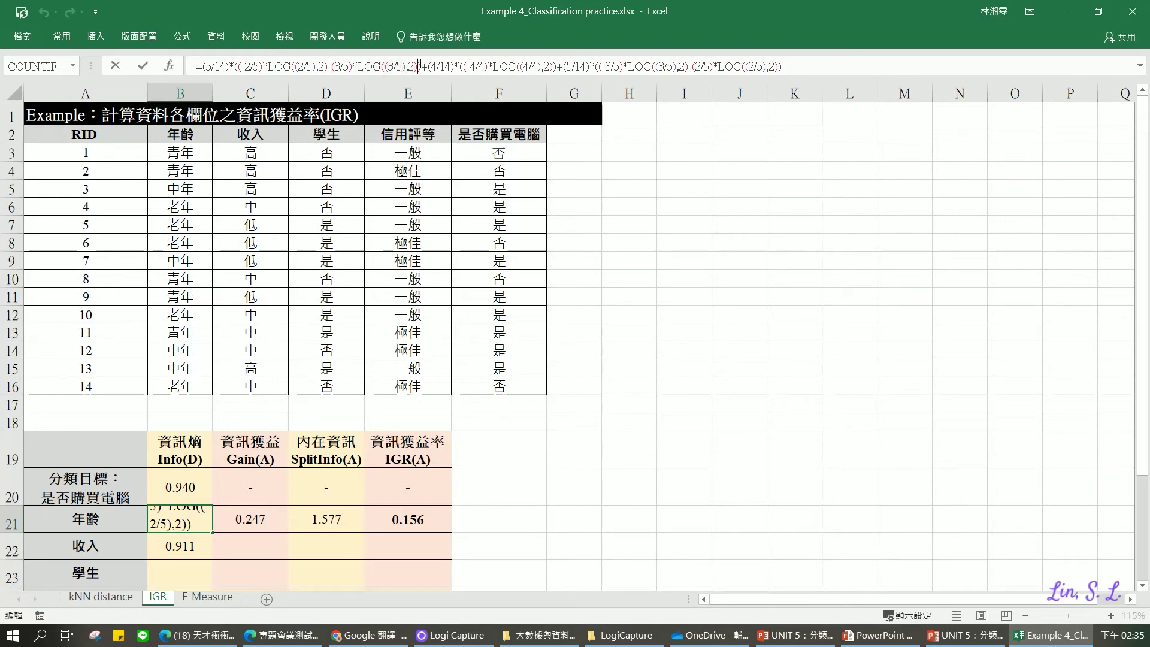
pyautogui.moveTo(420, 66); pyautogui.dragTo(201, 66)
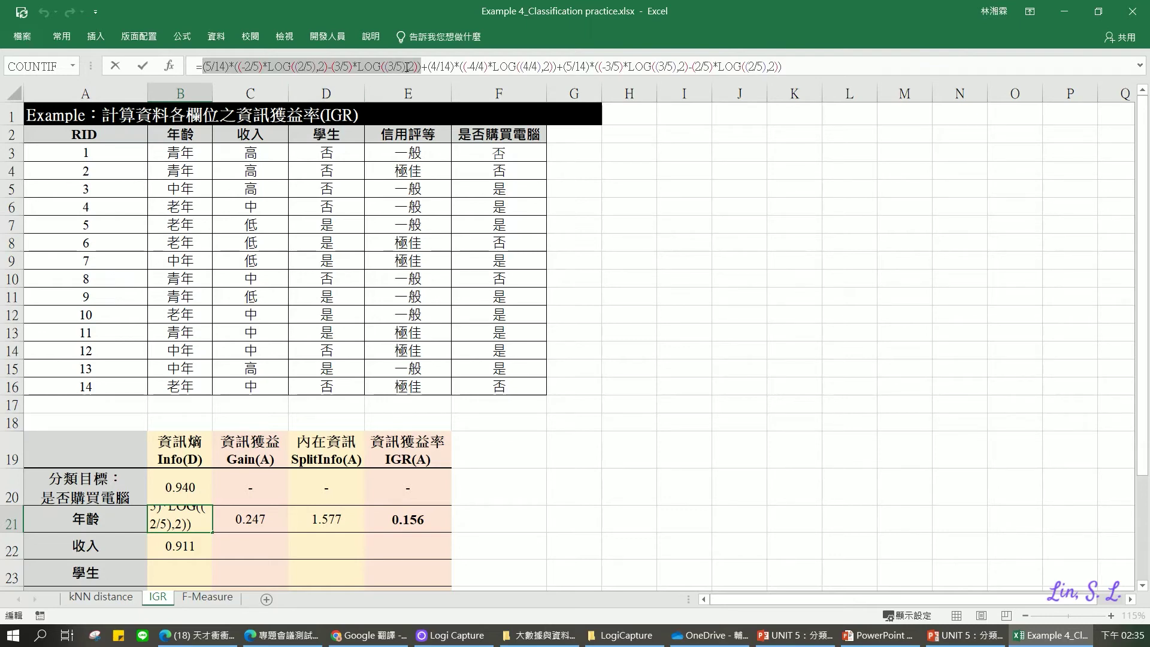
# Examine the (4/14) and final (5/14) terms of the 年齡 entropy formula in B21 and leave it unedited
pyautogui.moveTo(428, 66); pyautogui.dragTo(557, 66)
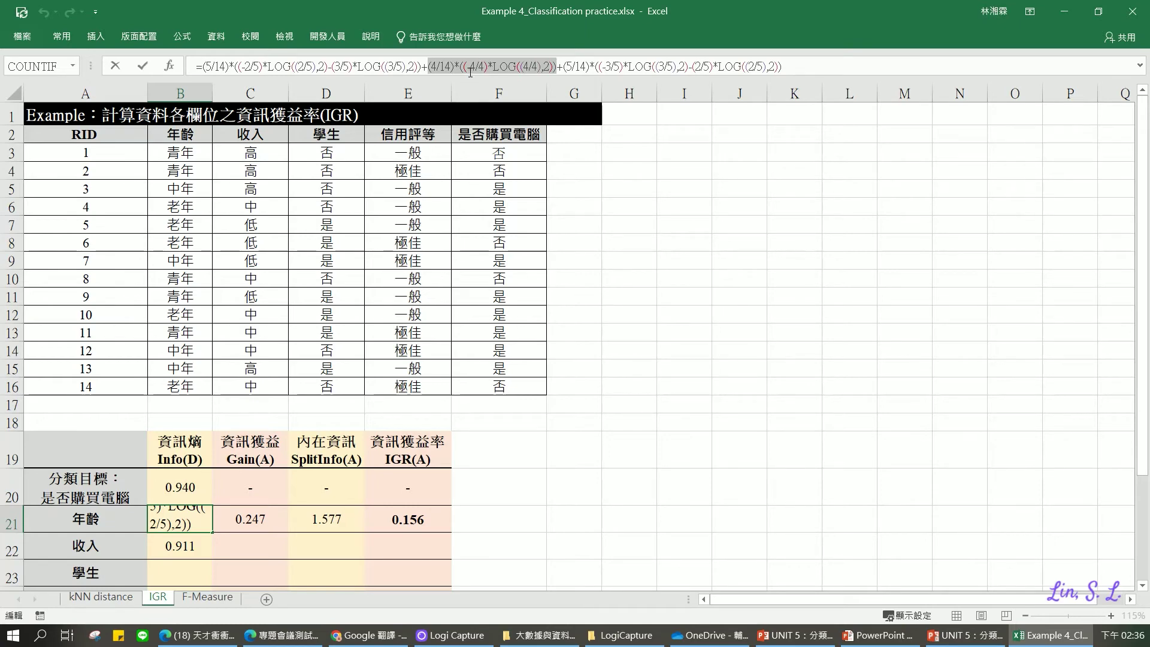
pyautogui.rightClick(471, 72)
pyautogui.click(472, 72)
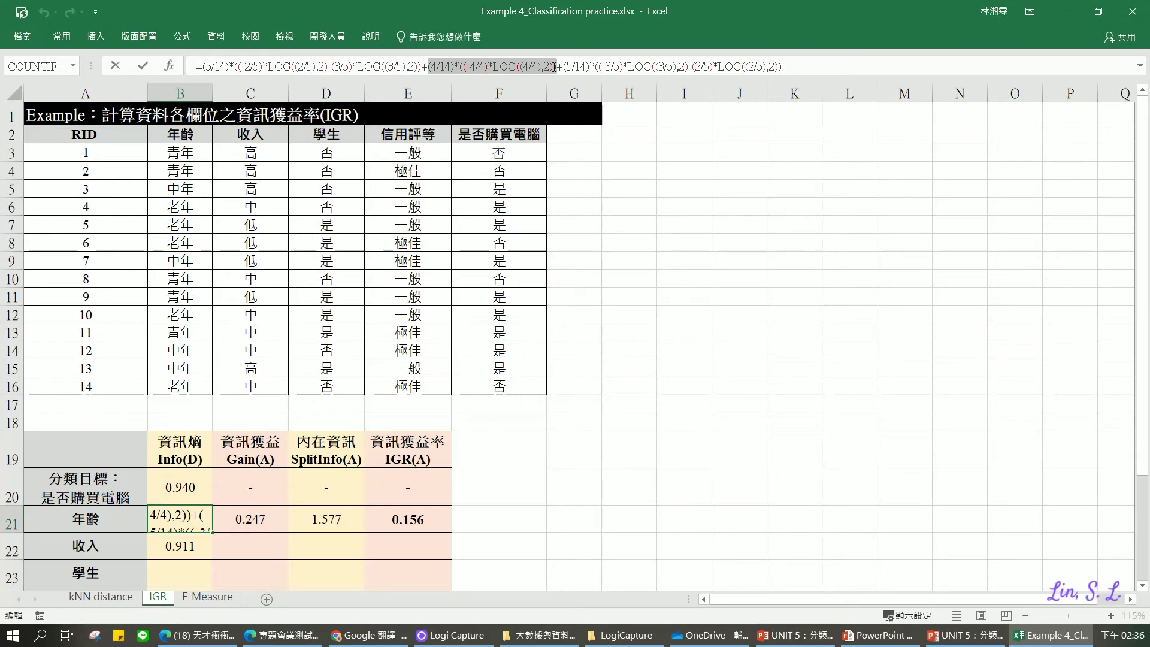
pyautogui.moveTo(555, 67); pyautogui.dragTo(780, 66)
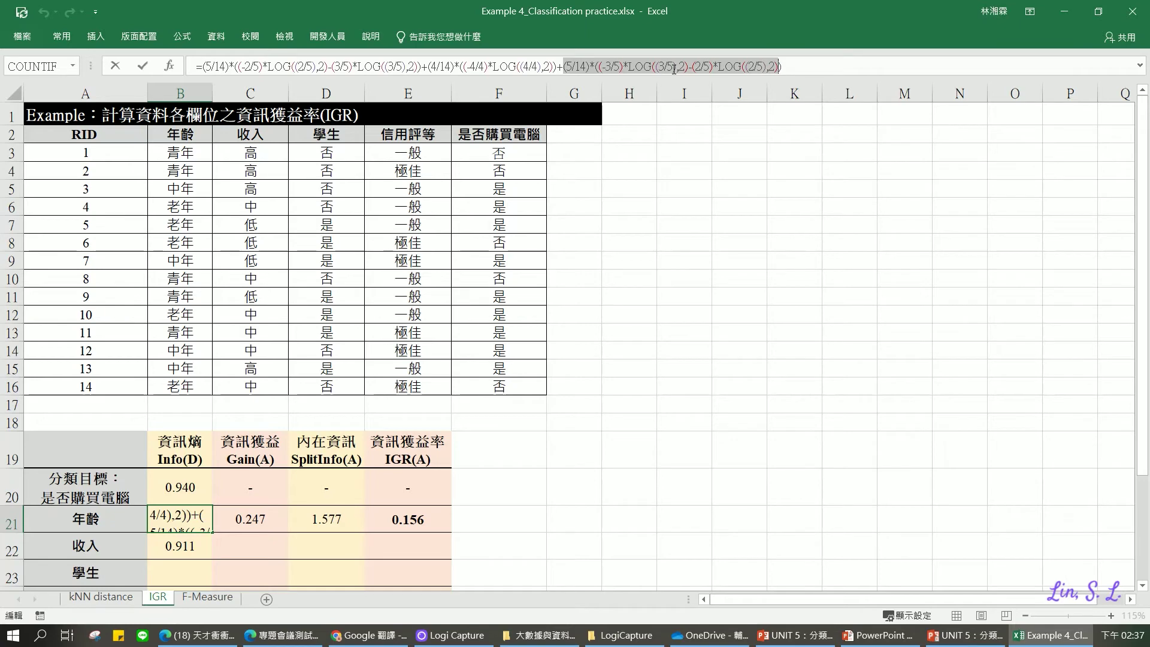
pyautogui.click(797, 72)
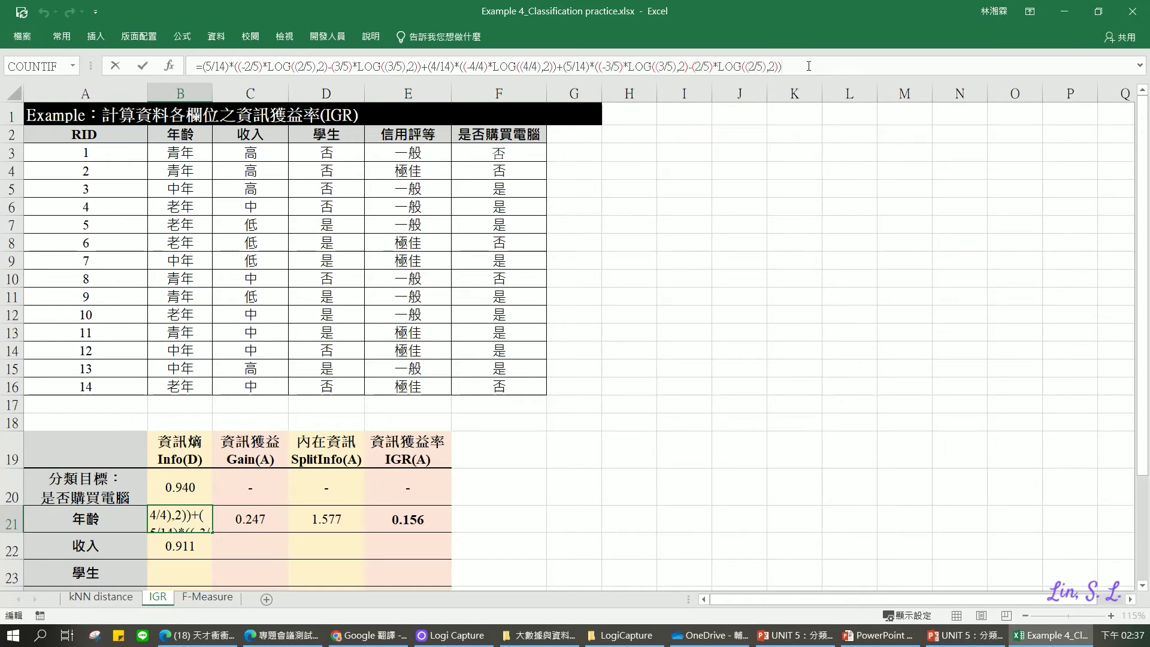
pyautogui.press('Return')
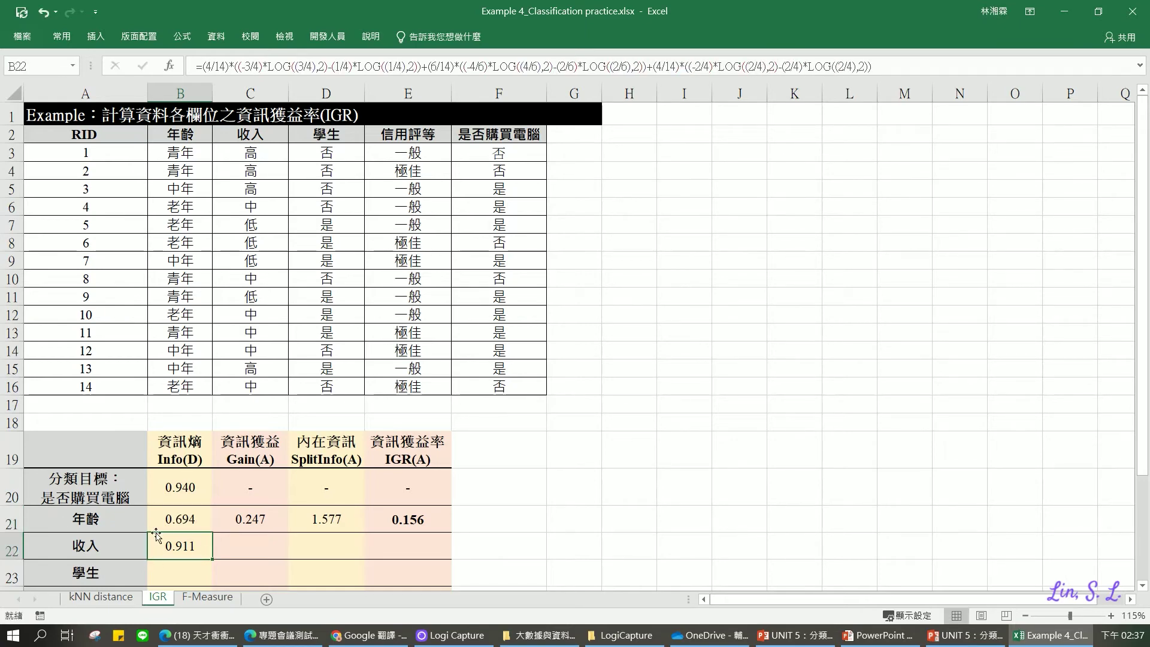
# Compare the 年齡 entropy formula in B21 with the 收入 entropy formula in B22
pyautogui.click(196, 524)
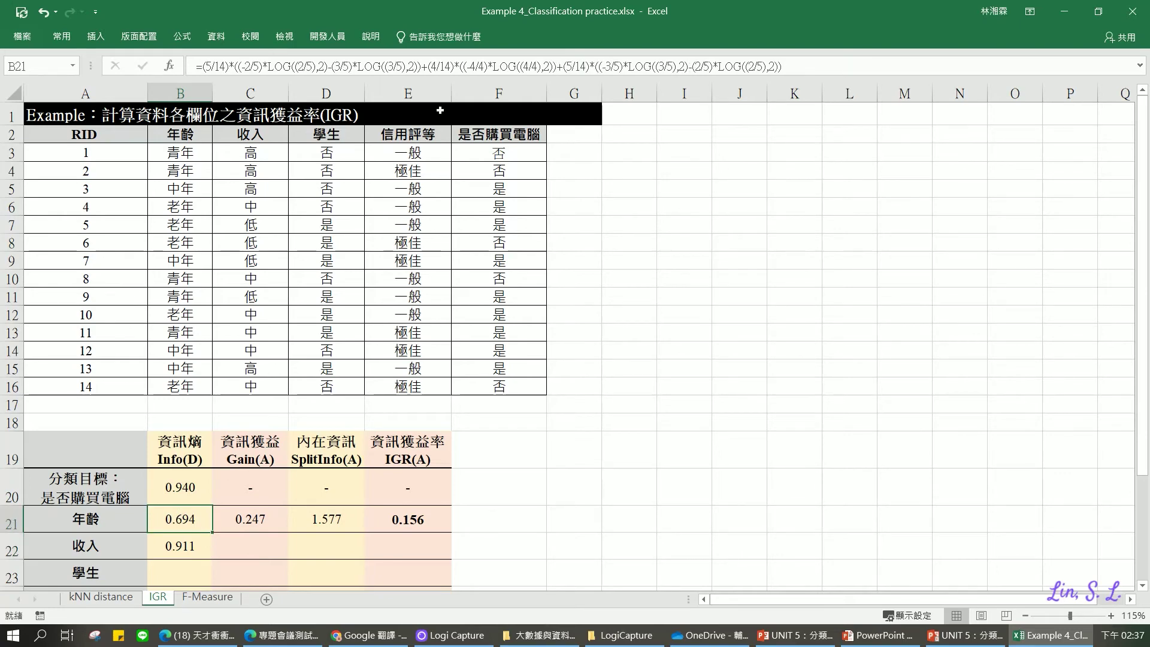
pyautogui.click(817, 62)
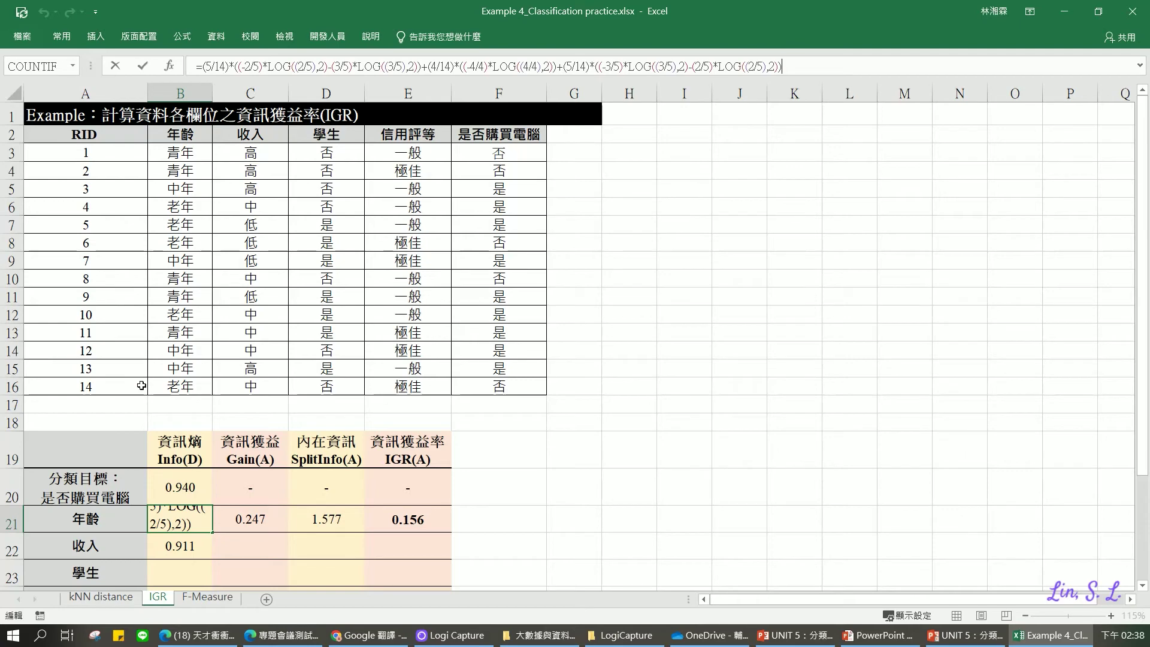
pyautogui.click(191, 553)
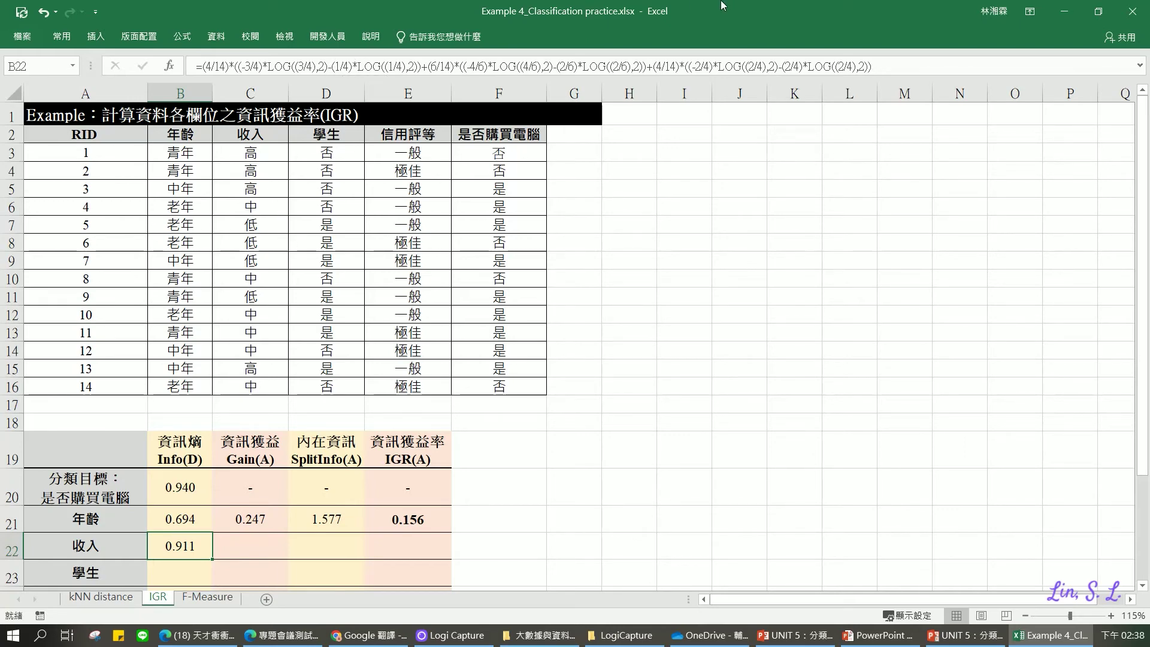
pyautogui.click(196, 529)
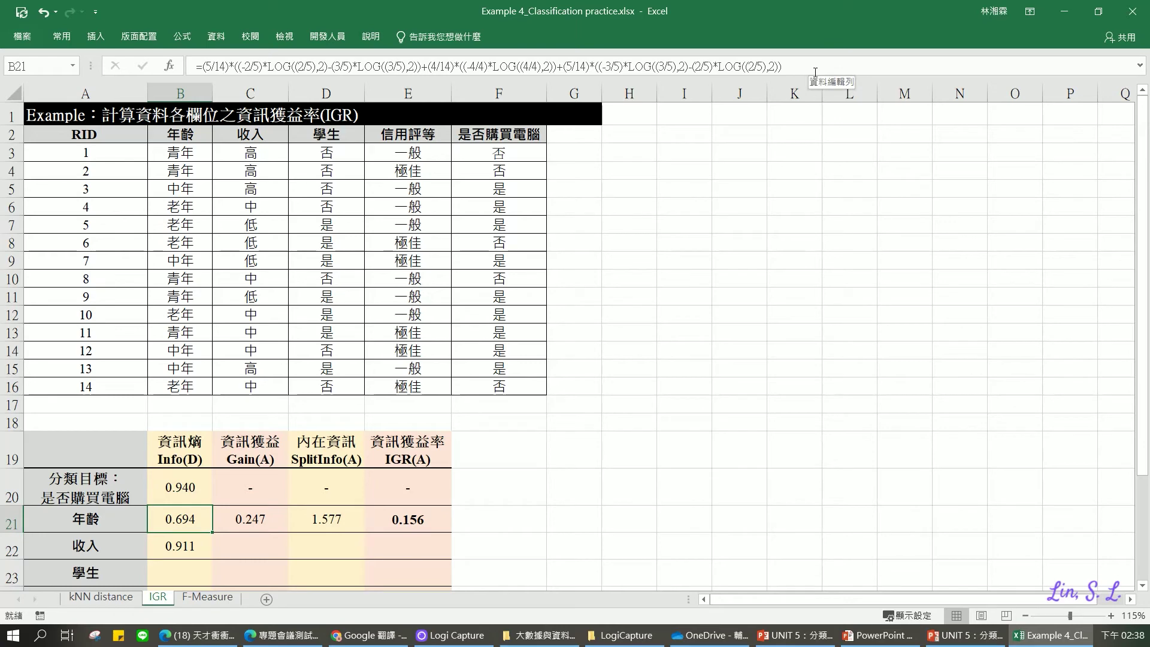
pyautogui.click(167, 549)
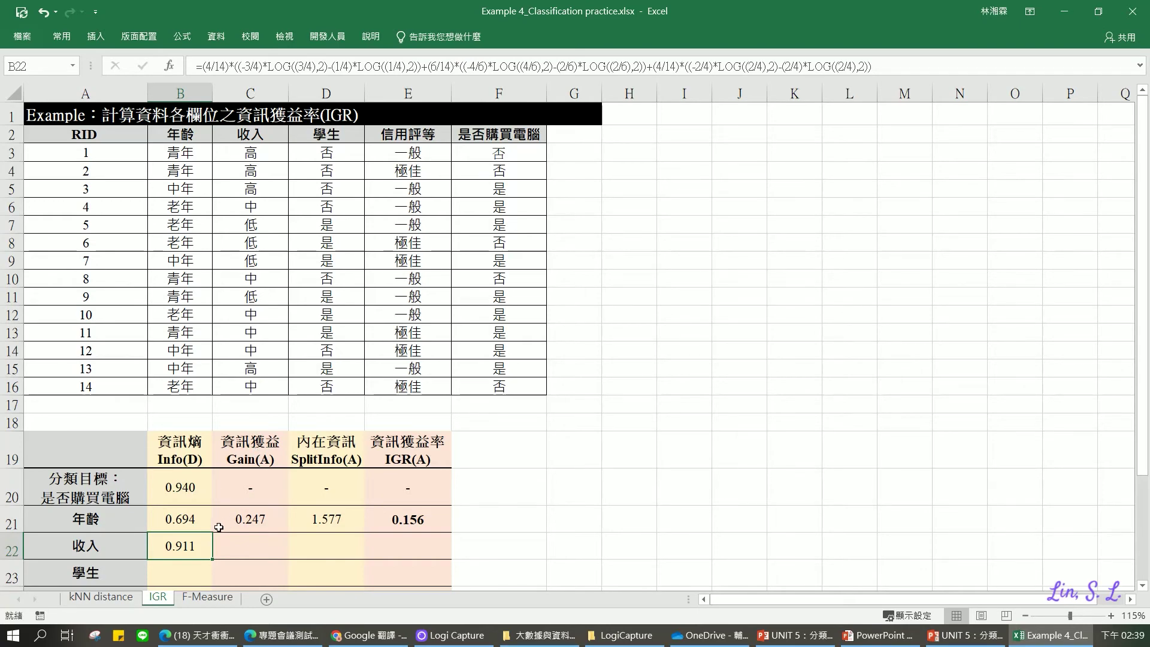
# Copy the full text of the 收入 entropy formula in B22
pyautogui.scroll(-1, 222, 526)
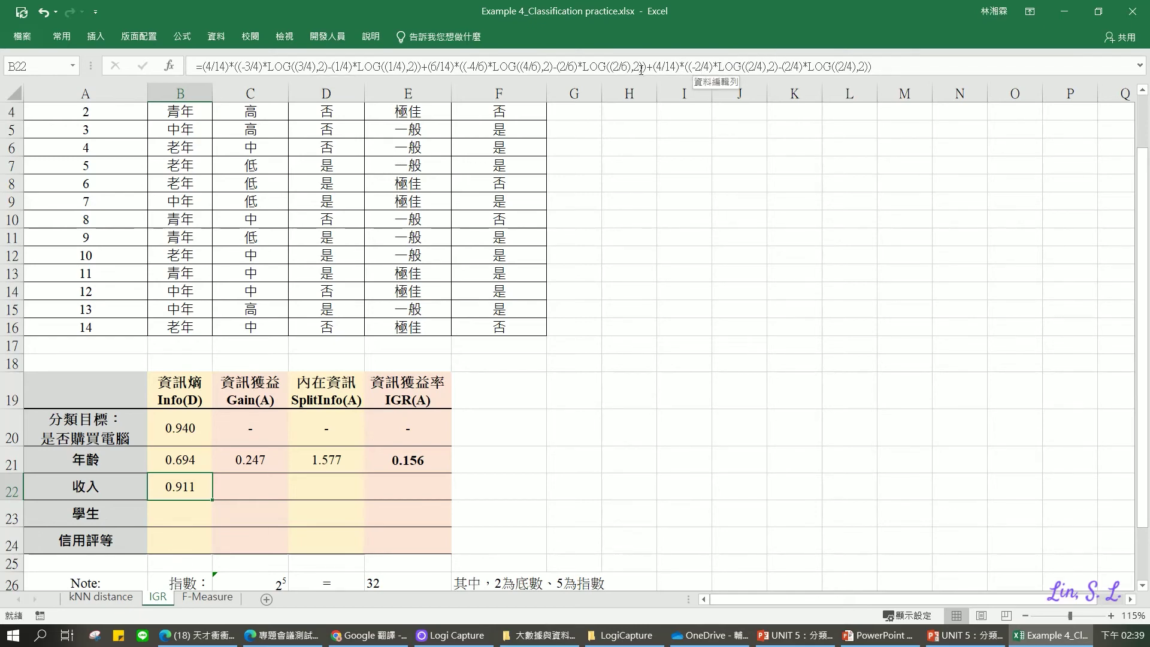
pyautogui.click(390, 399)
pyautogui.click(196, 477)
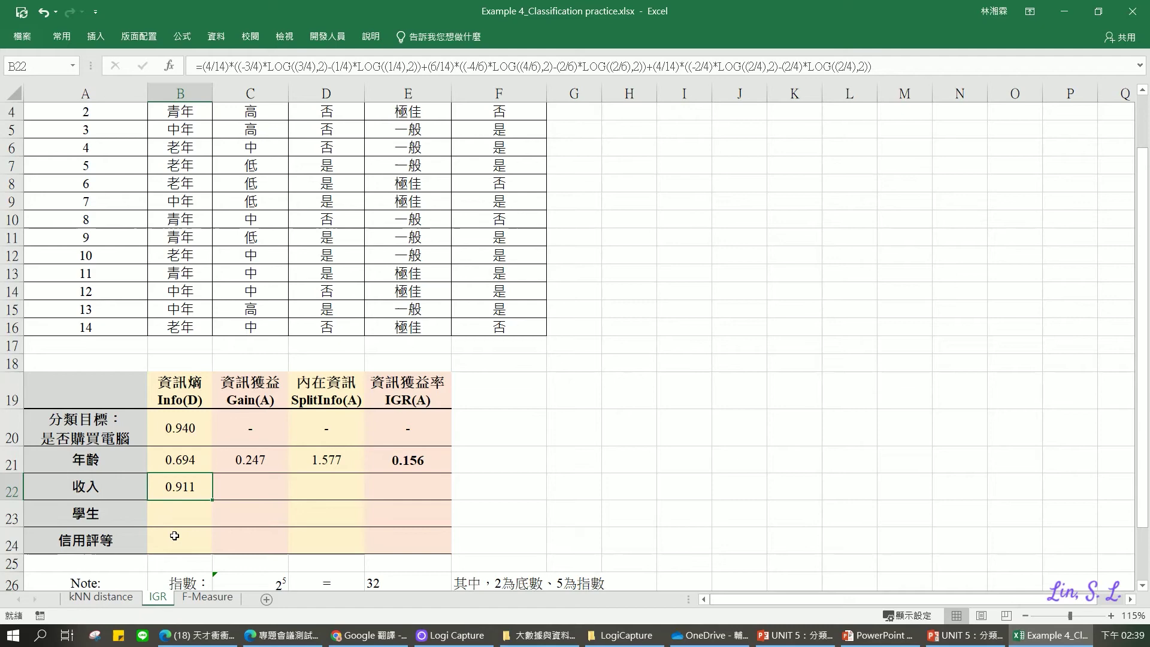
pyautogui.moveTo(922, 67); pyautogui.dragTo(190, 43)
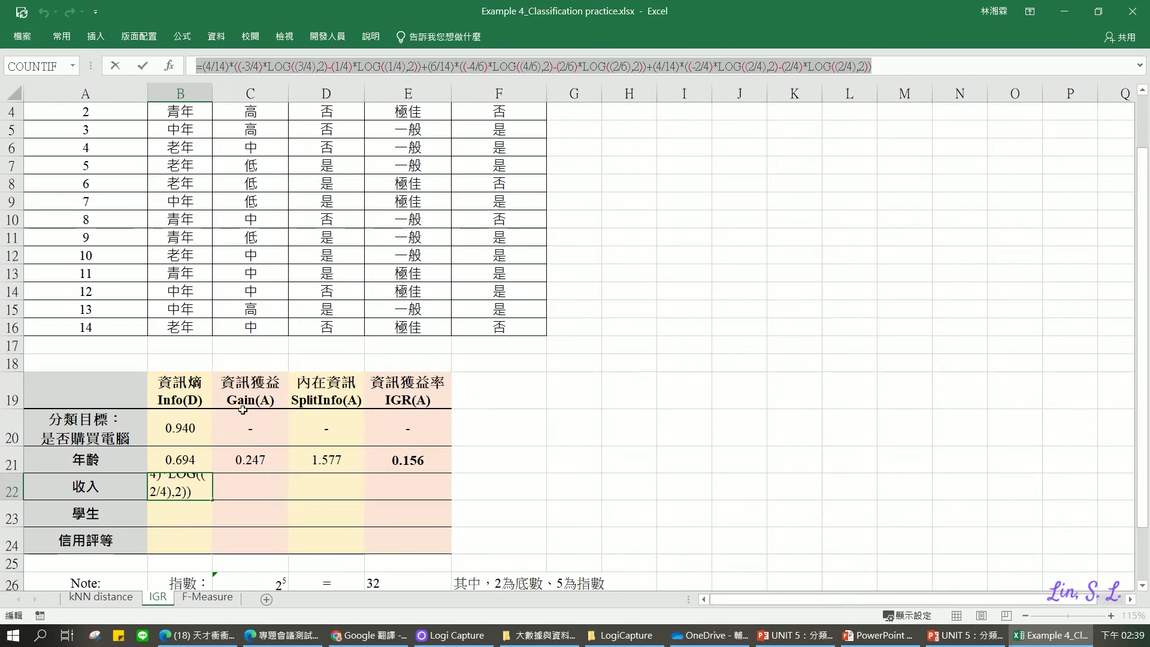
pyautogui.write('=')
pyautogui.click(177, 522)
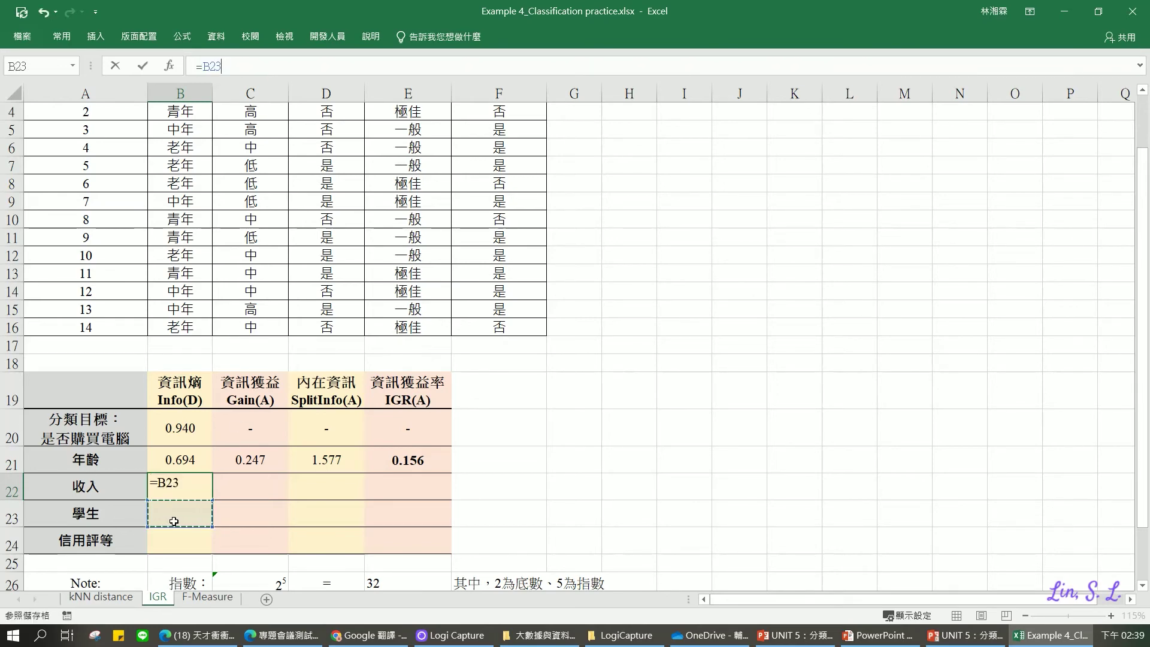
pyautogui.press('F1')
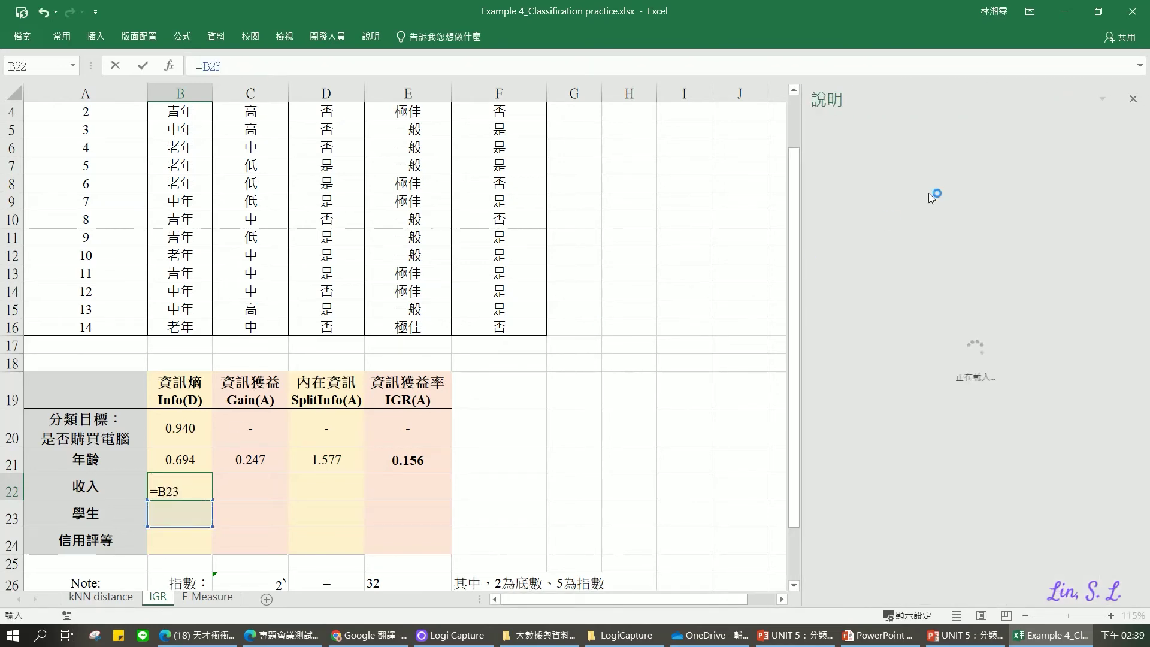
pyautogui.click(1133, 99)
pyautogui.press('Escape')
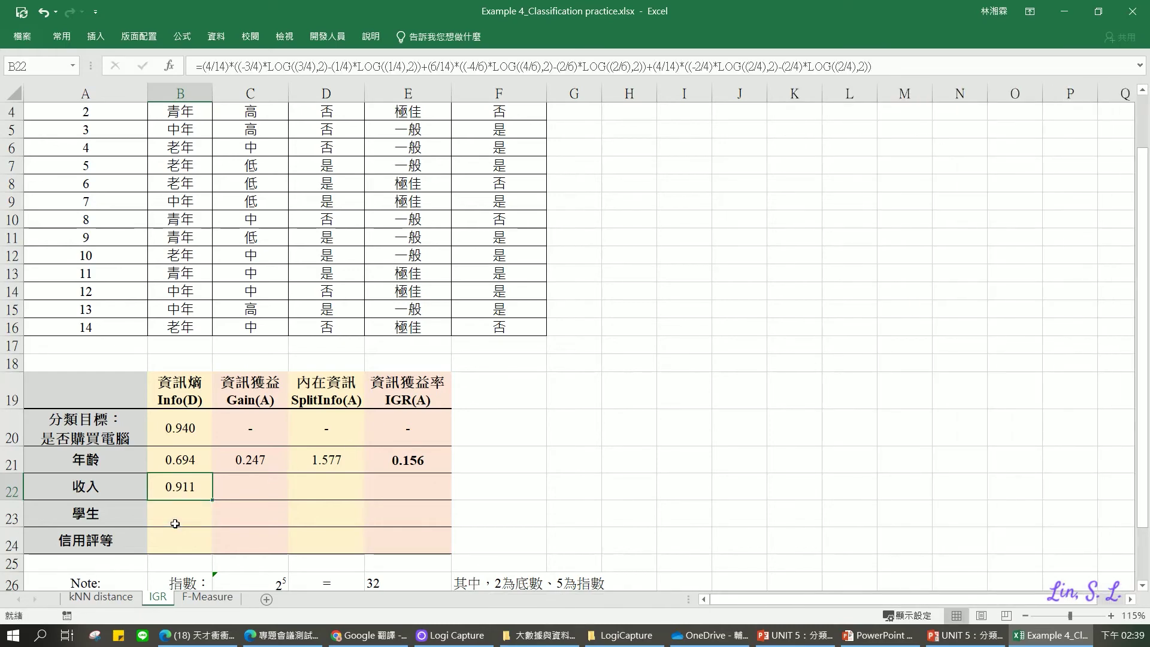
# Paste the copied 收入 entropy formula into B23 for the 學生 field
pyautogui.click(175, 518)
pyautogui.hotkey('ctrl', 'v')
pyautogui.click(226, 508)
pyautogui.click(180, 506)
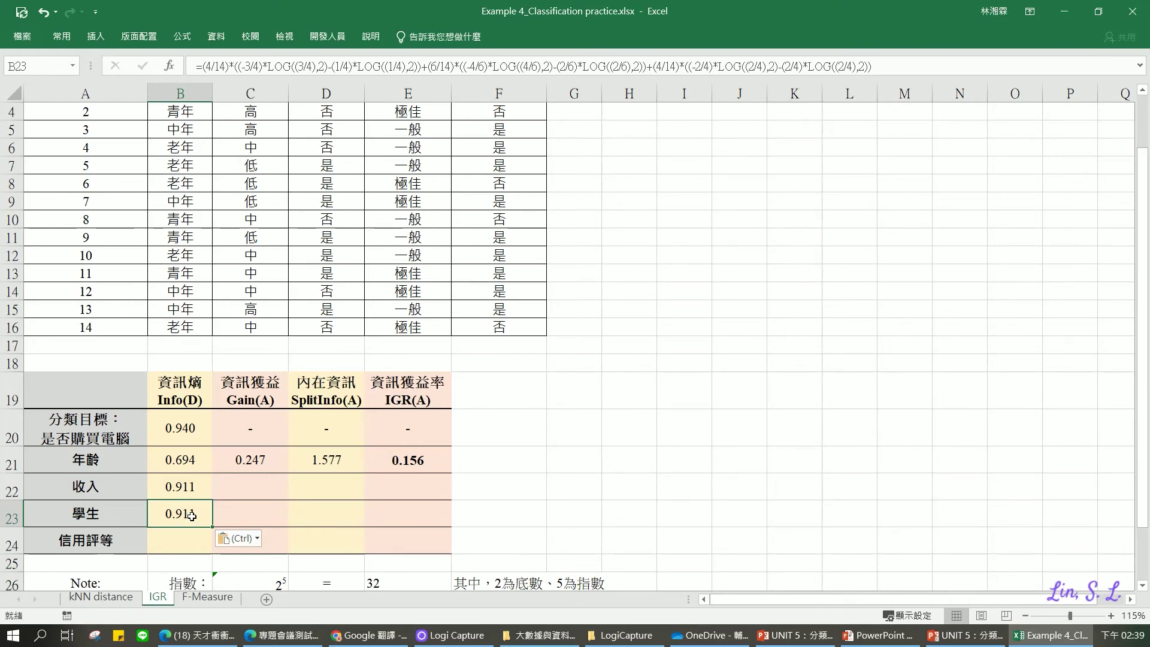
# Inspect the formula pasted in B23 and compare it with the 收入 formula in B22
pyautogui.scroll(1, 191, 514)
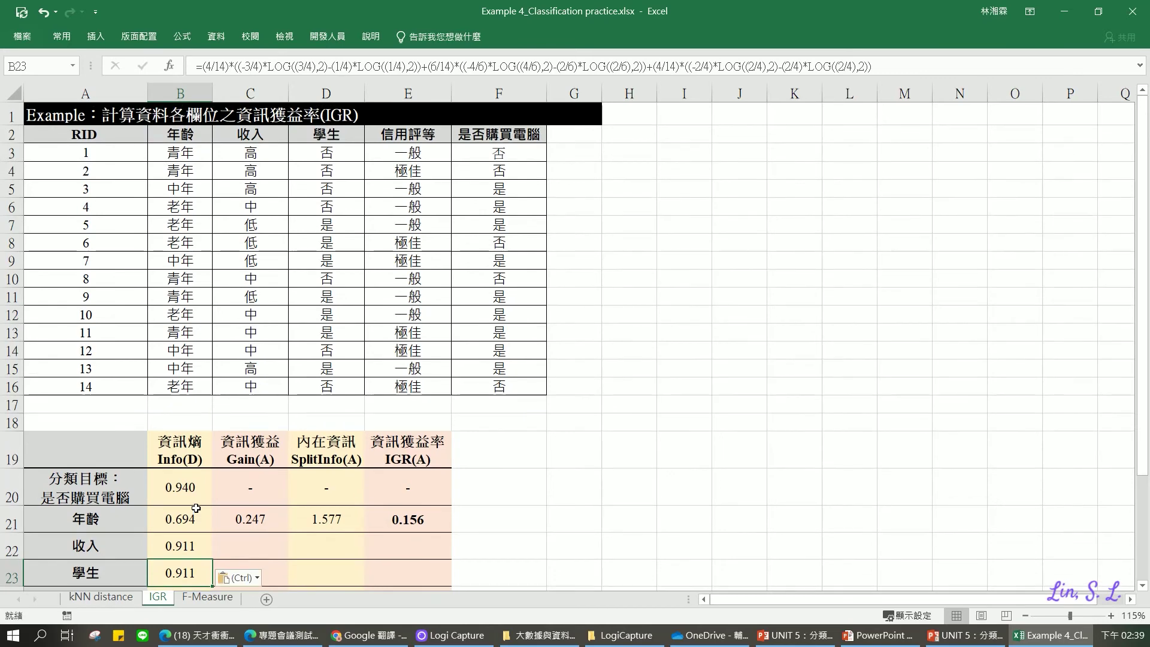
pyautogui.click(325, 66)
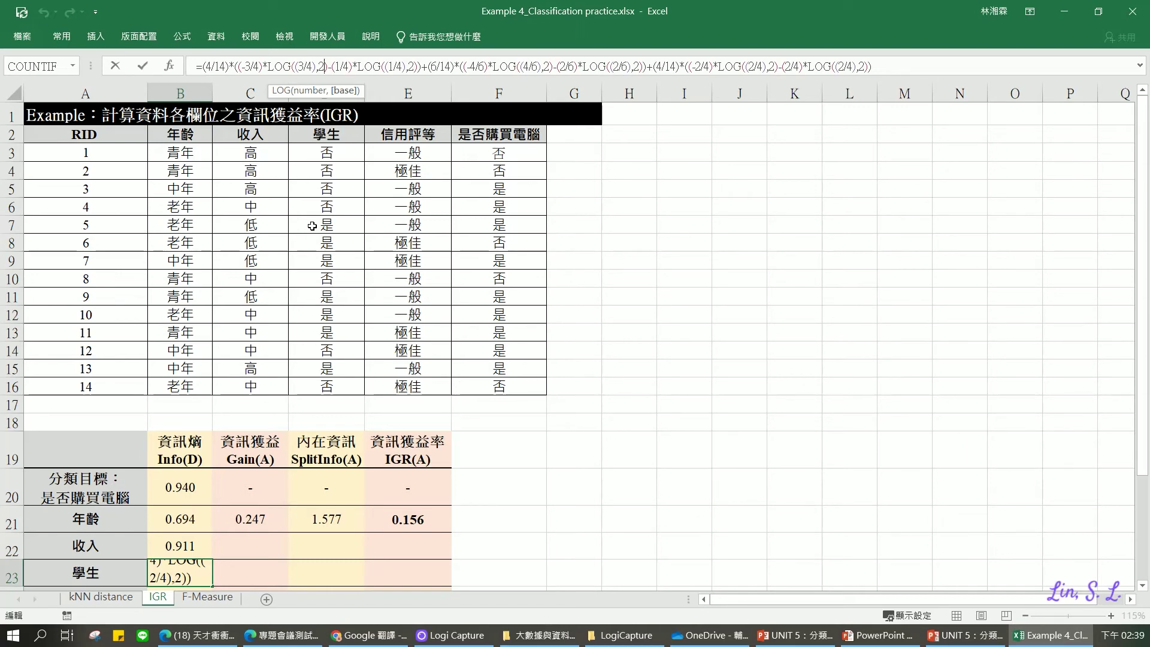
pyautogui.click(233, 489)
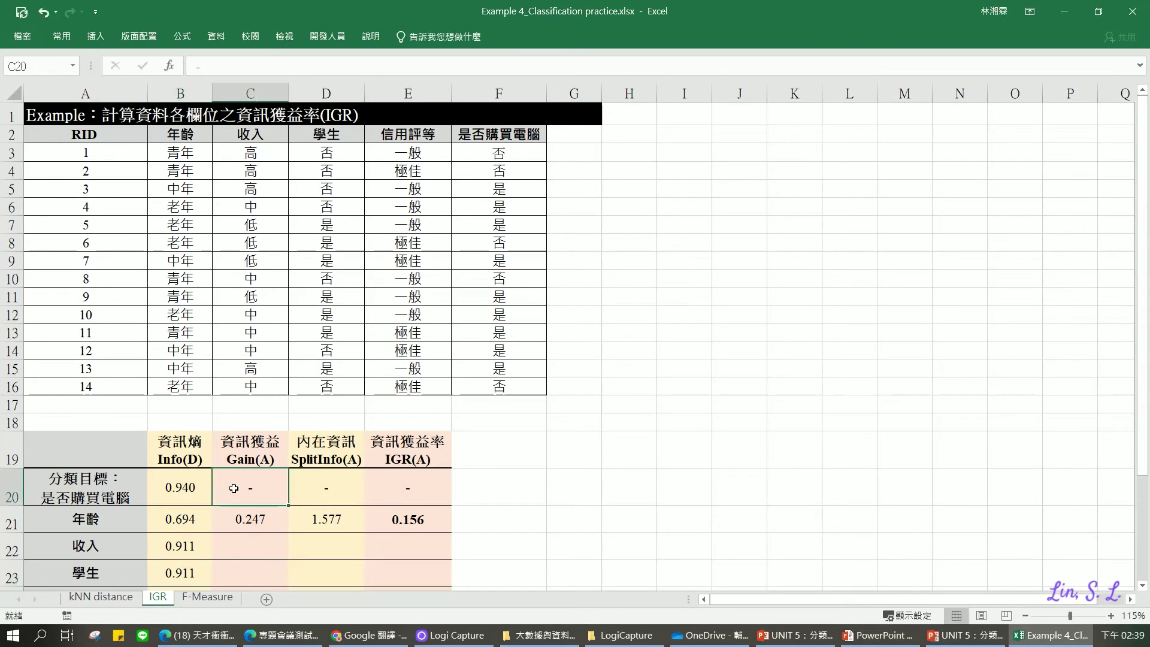
pyautogui.scroll(-1, 197, 565)
pyautogui.click(182, 517)
pyautogui.click(179, 535)
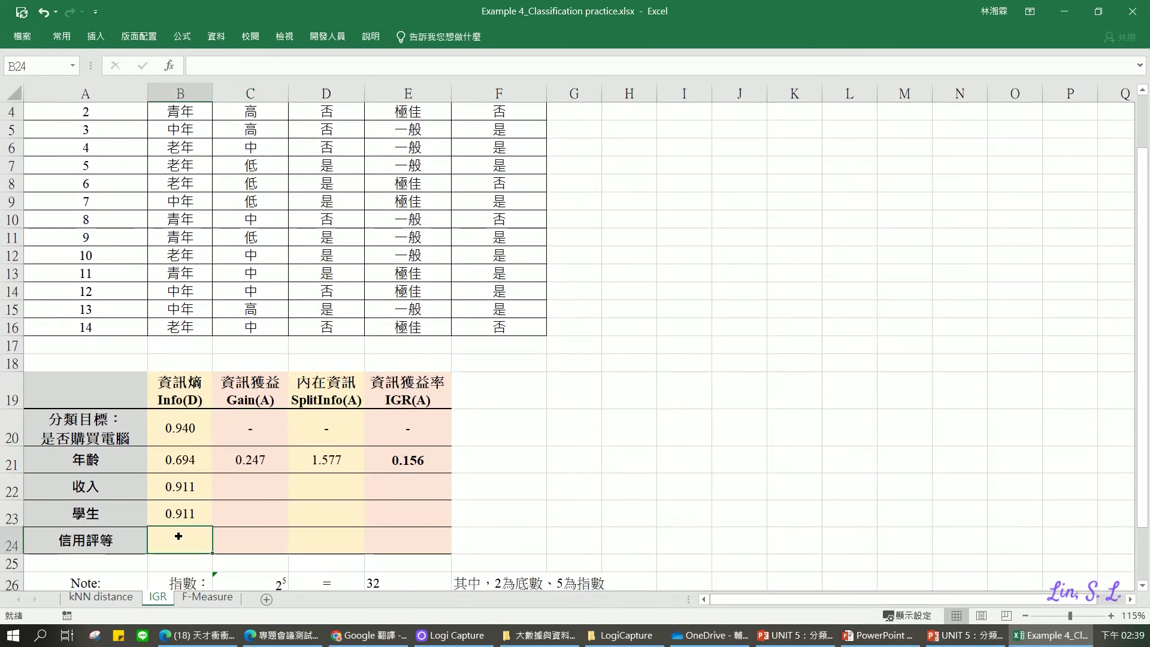
pyautogui.click(180, 487)
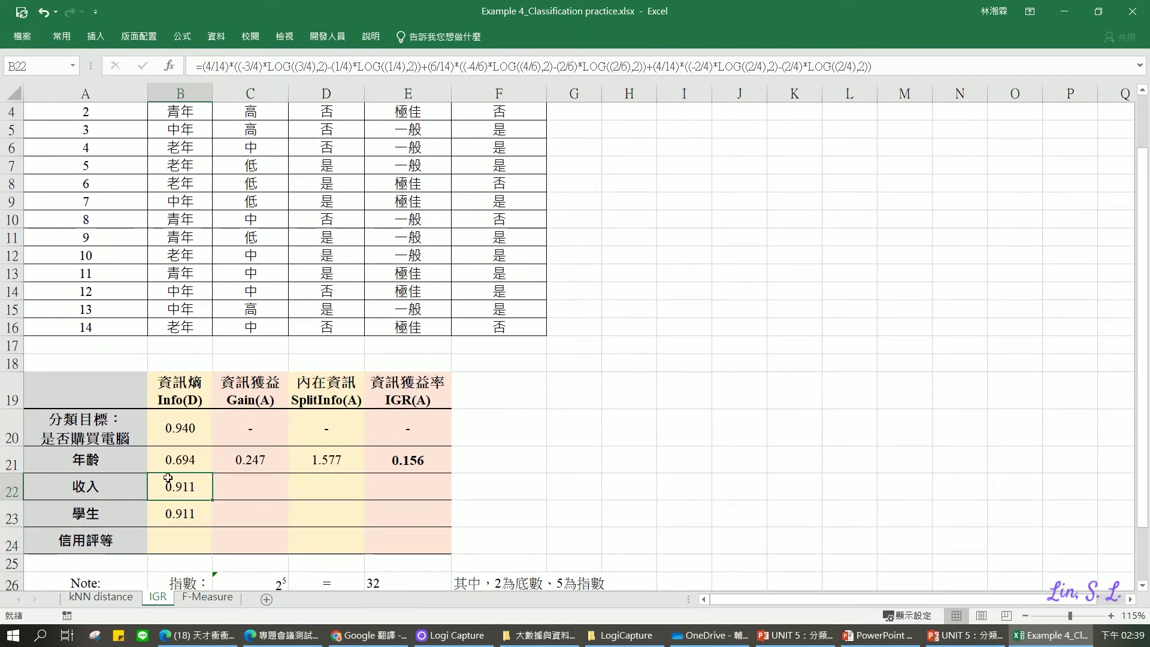
pyautogui.click(178, 511)
# Examine the last term of the B23 formula, (4/14)*((-2/4)*LOG((2/4),2)-(2/4)*LOG((2/4),2)), and keep it unedited
pyautogui.scroll(1, 178, 513)
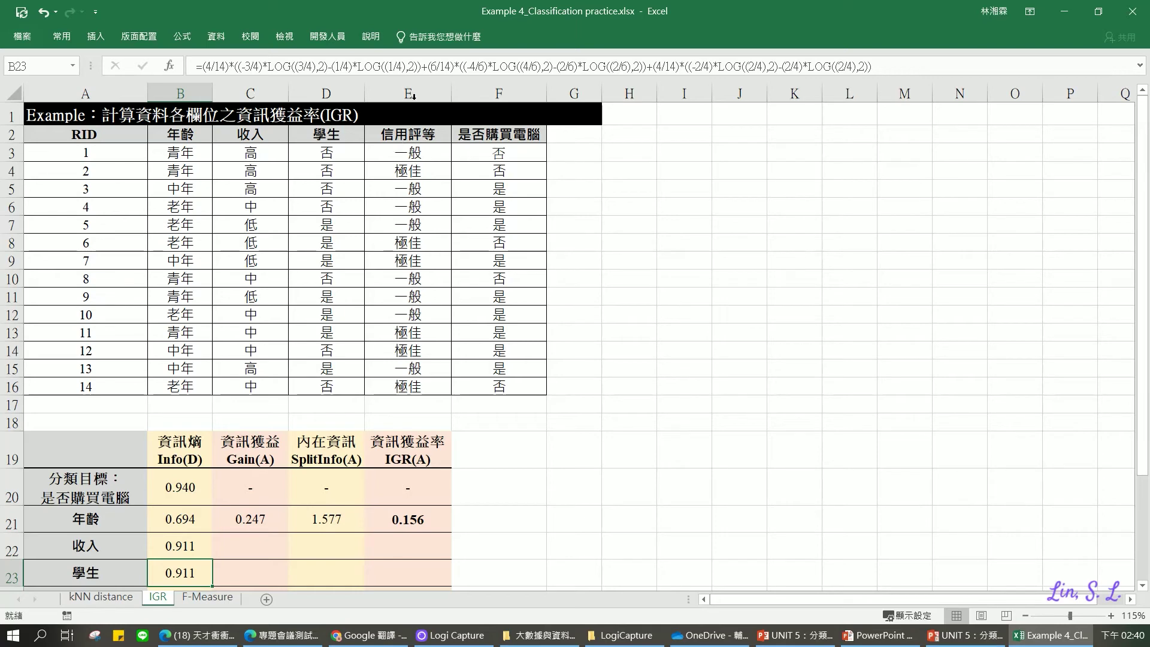
pyautogui.moveTo(897, 59); pyautogui.dragTo(653, 66)
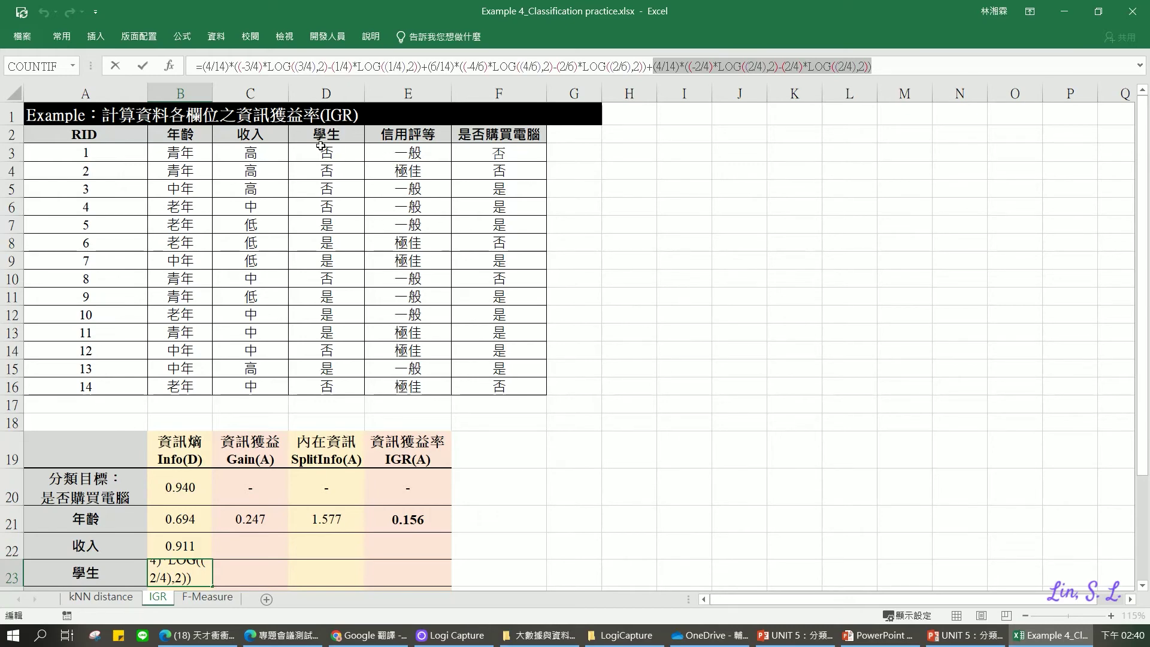
pyautogui.hotkey('ctrl', 'Return')
# Switch to the PowerPoint slide show and go to the 計算各「屬性」熵值 slide
pyautogui.scroll(-1, 217, 495)
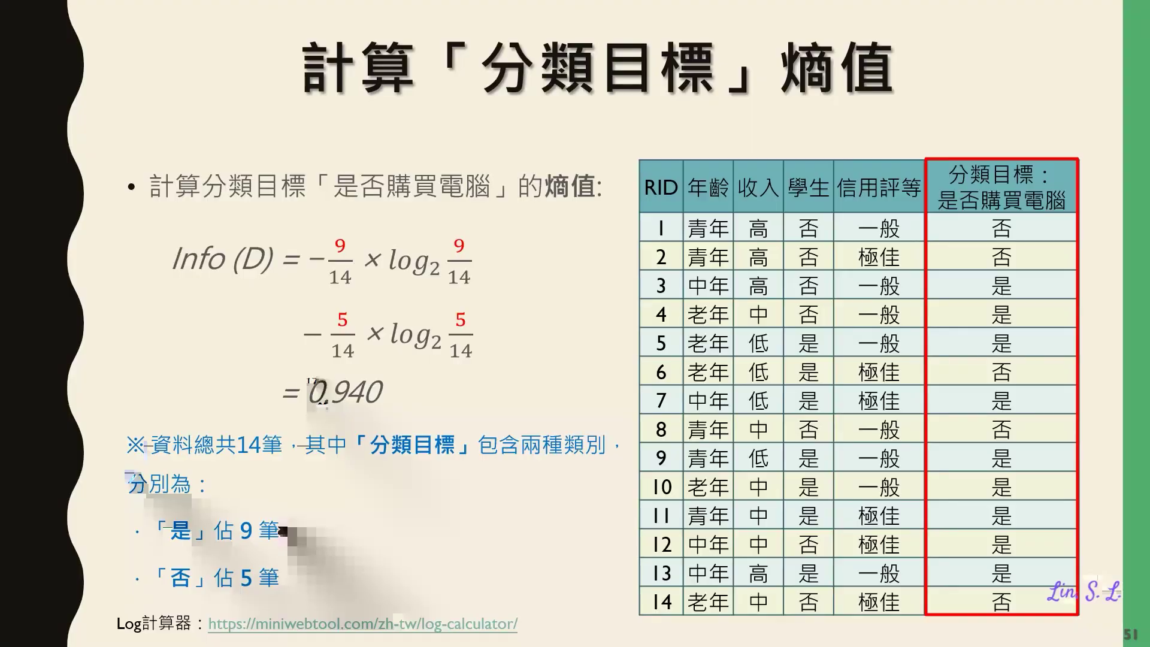
pyautogui.press('Right')
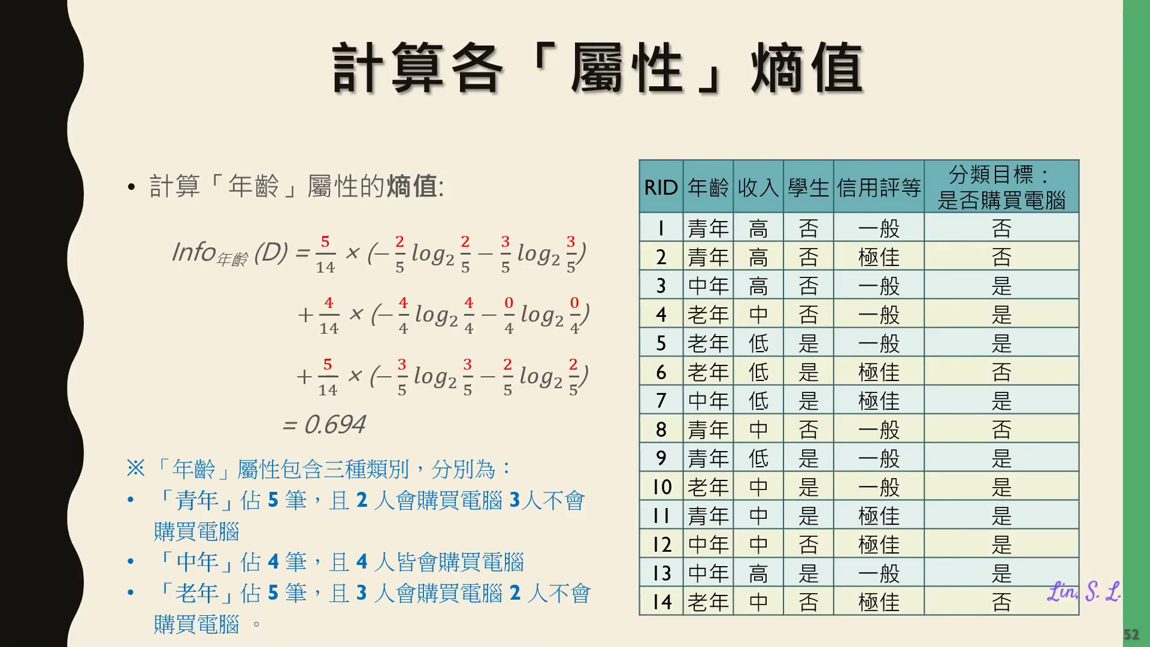